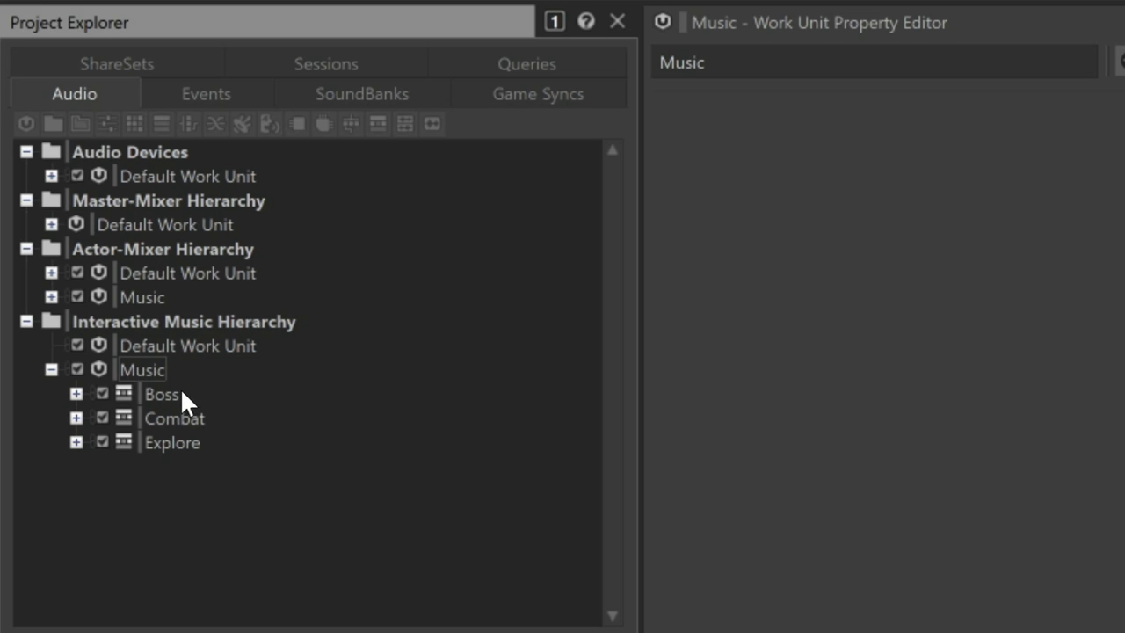
Step: Create a virtual folder named 'Stingers' under the Music work unit
{"action": "right_click", "coordinate": [148, 368]}
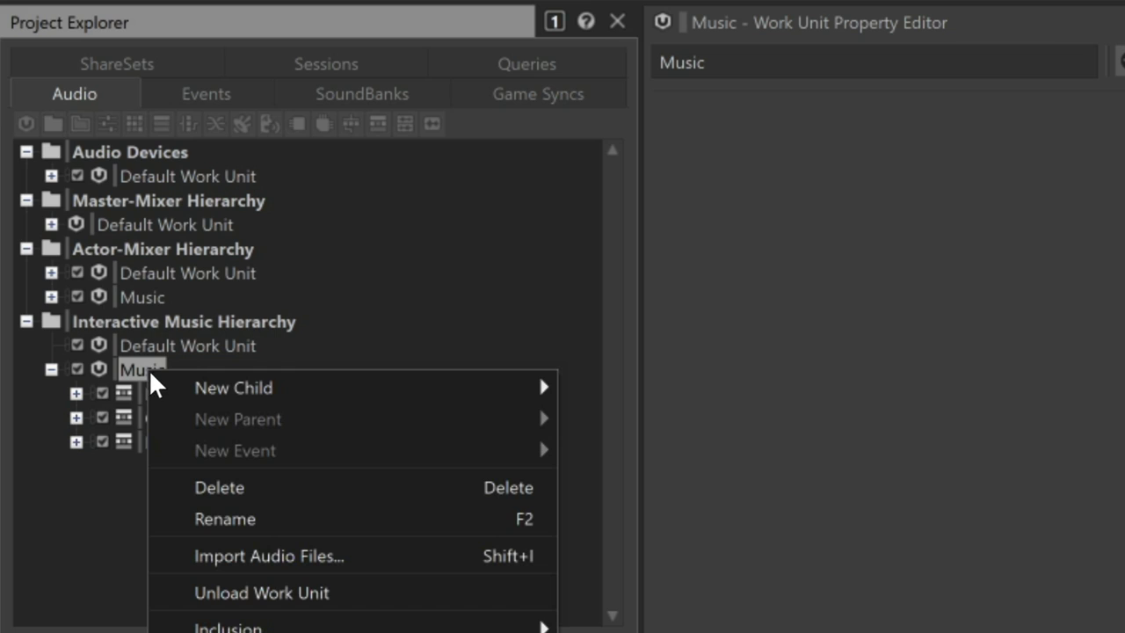
{"action": "mouse_move", "coordinate": [446, 399]}
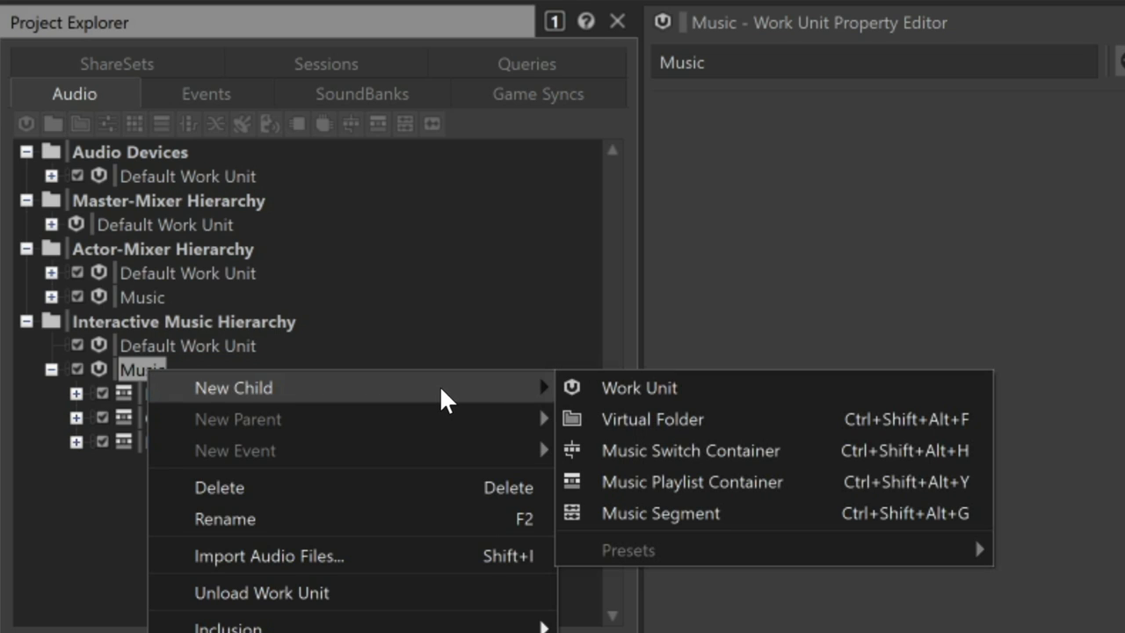
{"action": "left_click", "coordinate": [588, 415]}
{"action": "type", "text": "Sting"}
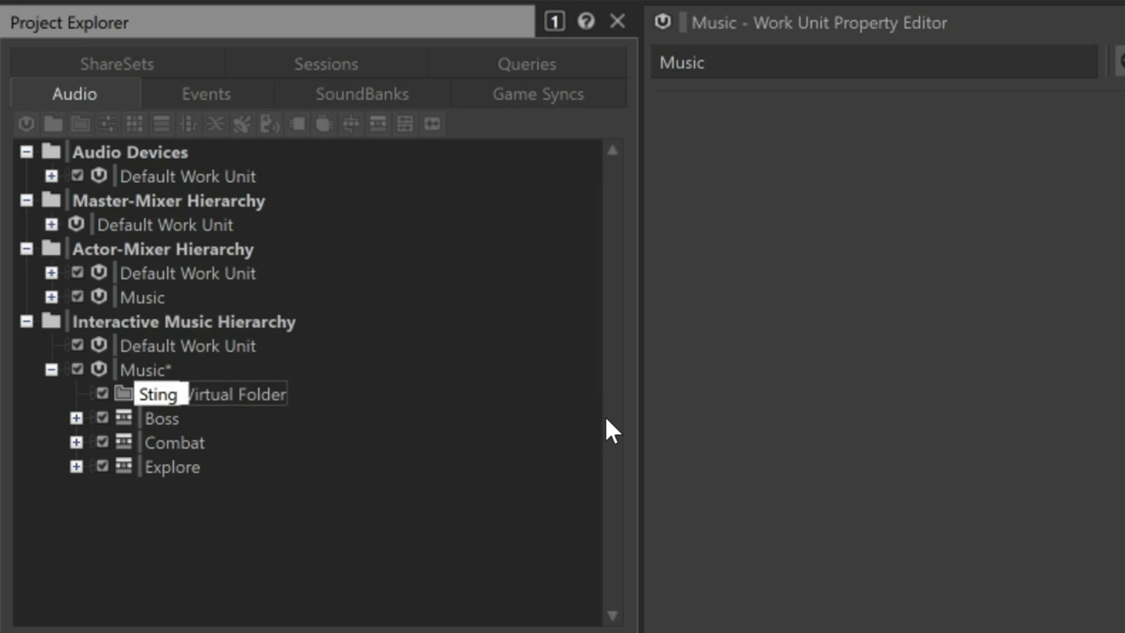
{"action": "type", "text": "ers"}
{"action": "key", "text": "Return"}
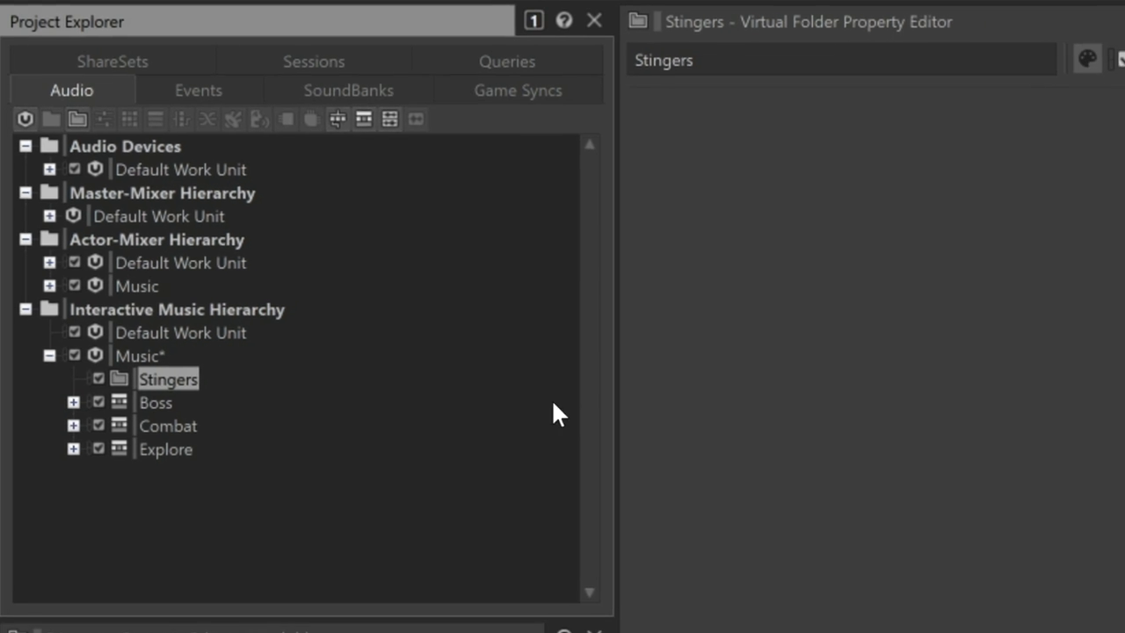
Step: Import the Stinger-CymbalSwell_138bpm4-4_L0-P3B WAV into Stingers as a music segment
{"action": "right_click", "coordinate": [188, 380]}
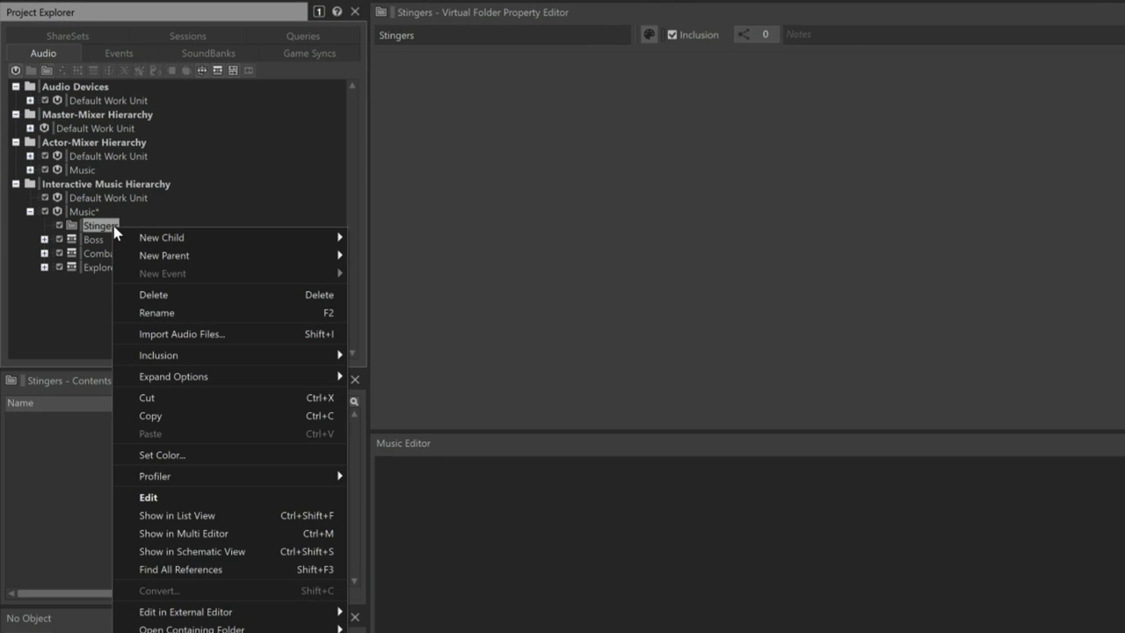
{"action": "left_click", "coordinate": [184, 334]}
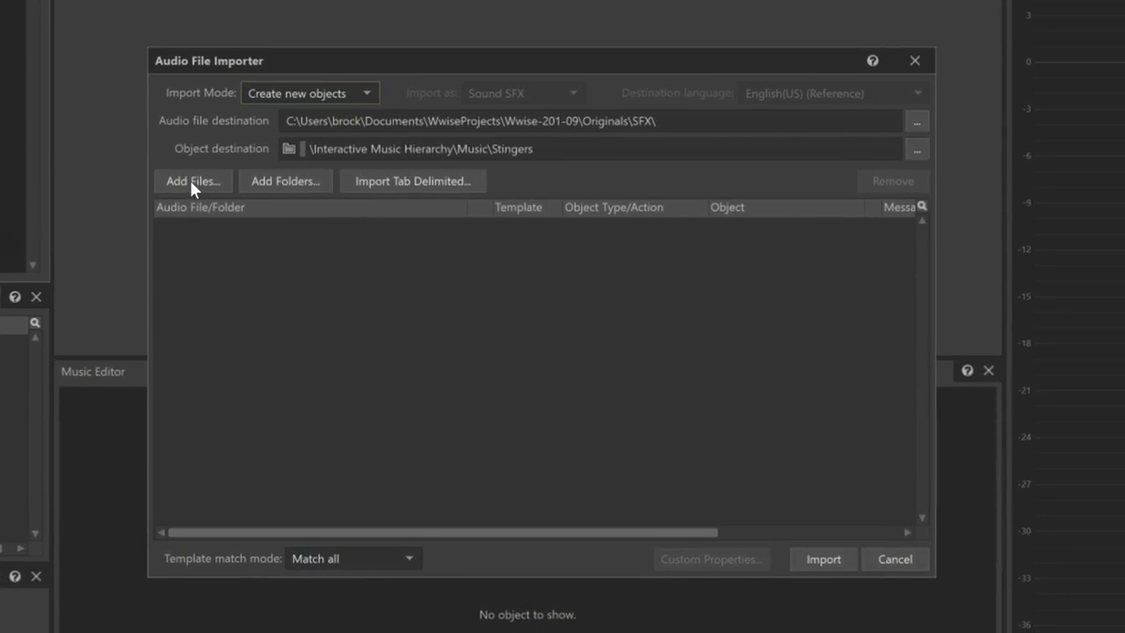
{"action": "left_click", "coordinate": [193, 183]}
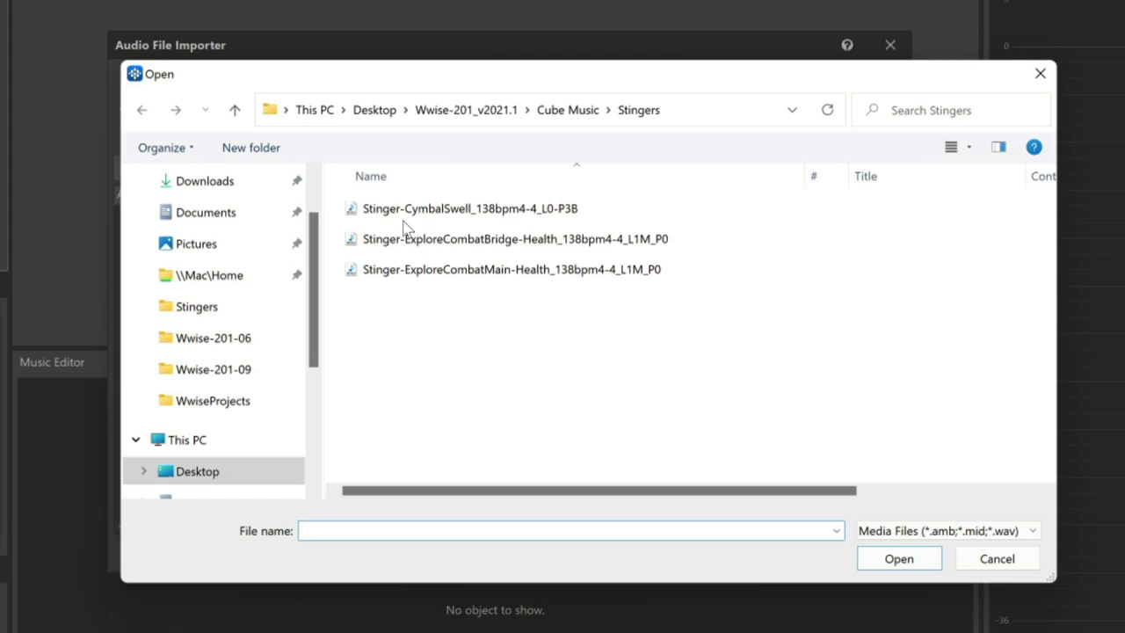
{"action": "left_click", "coordinate": [488, 215]}
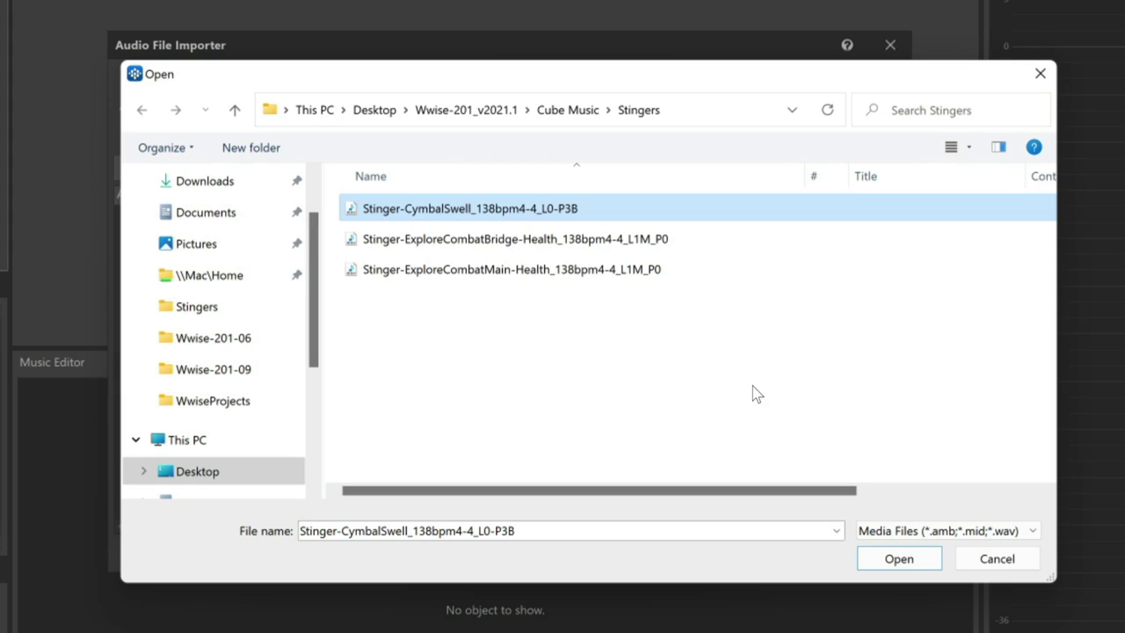
{"action": "left_click", "coordinate": [894, 562]}
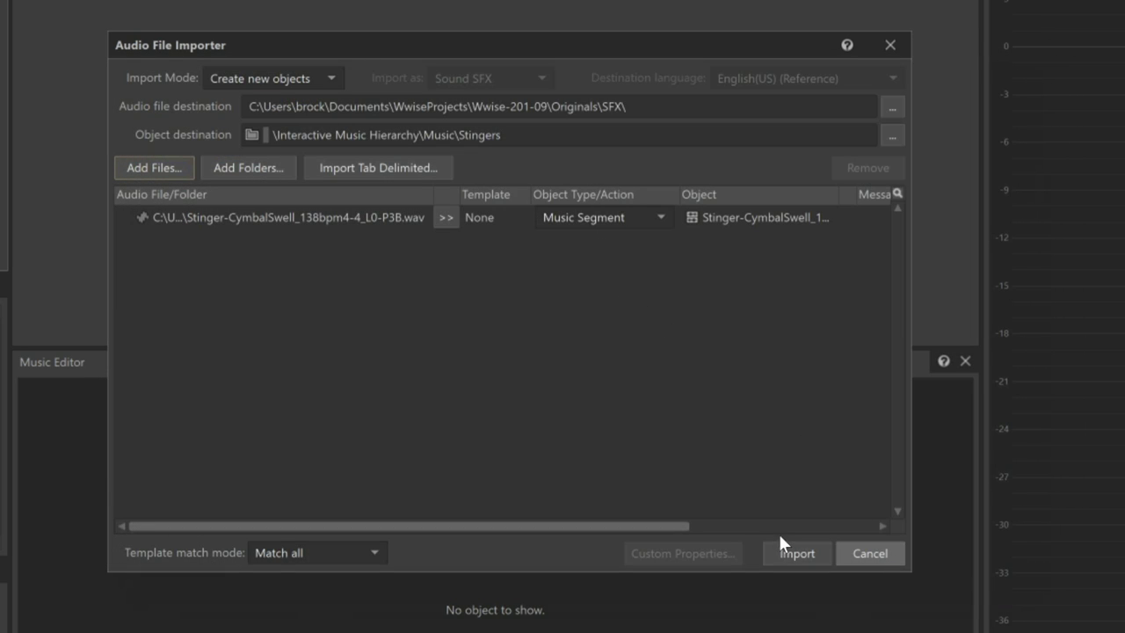
{"action": "left_click", "coordinate": [794, 551]}
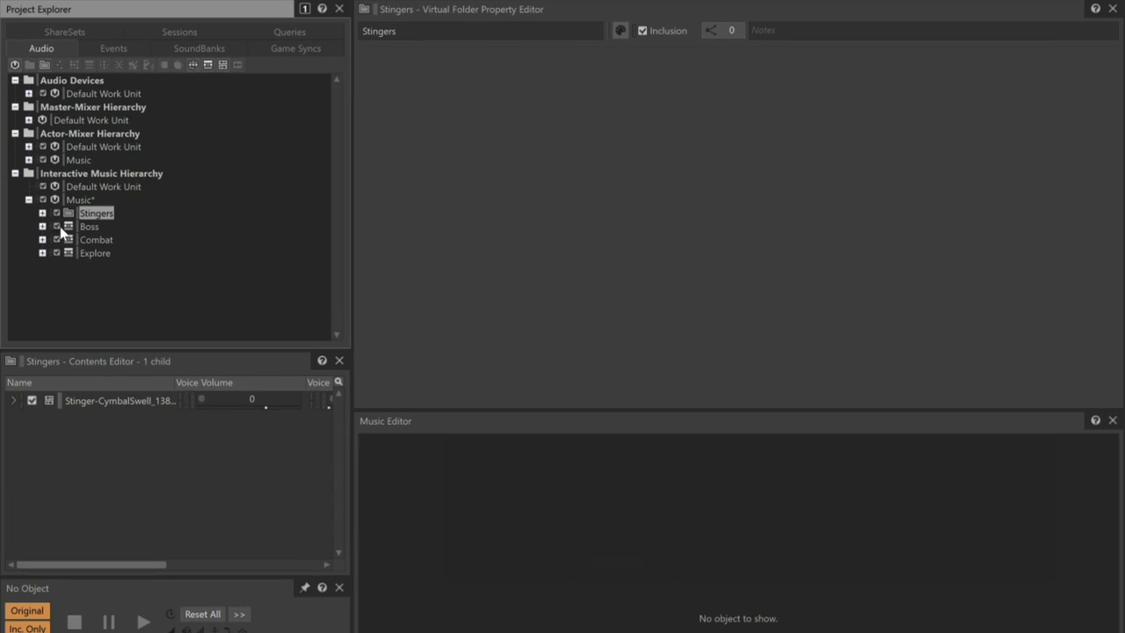
Step: Open the CymbalSwell segment in the Music Segment Editor, reset vertical zoom, and play it
{"action": "left_click", "coordinate": [42, 213]}
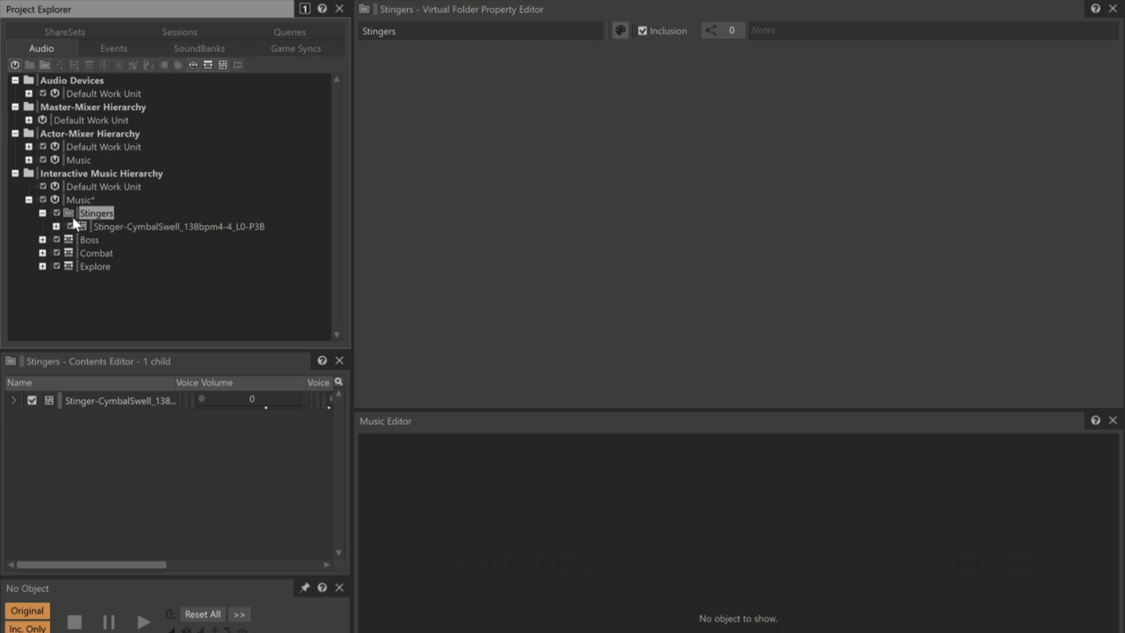
{"action": "left_click", "coordinate": [123, 227]}
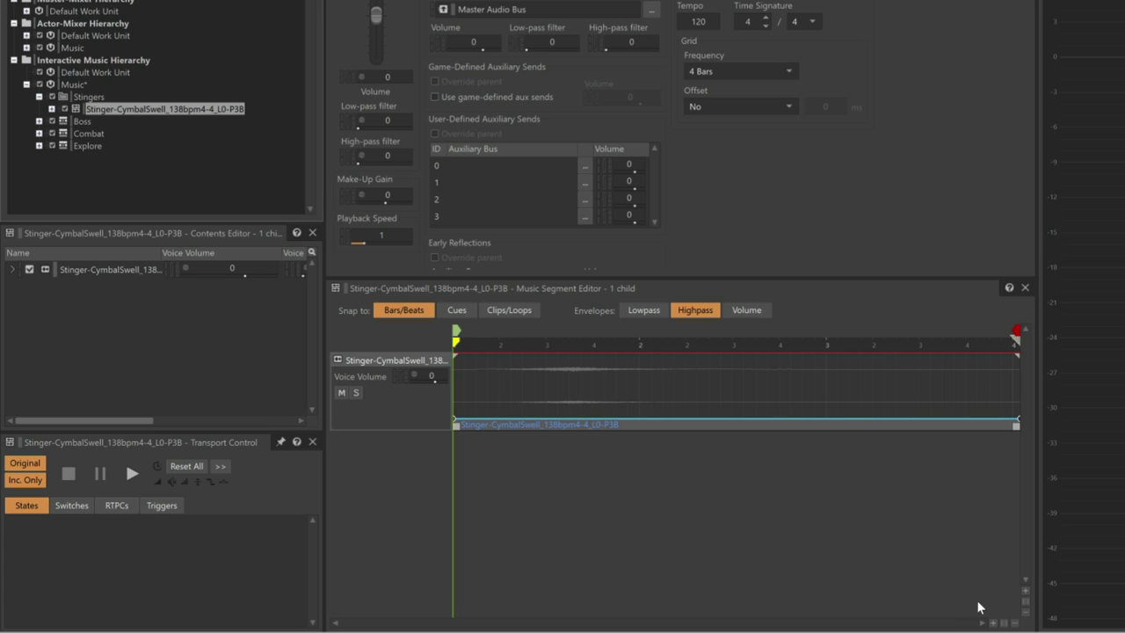
{"action": "left_click", "coordinate": [1024, 603]}
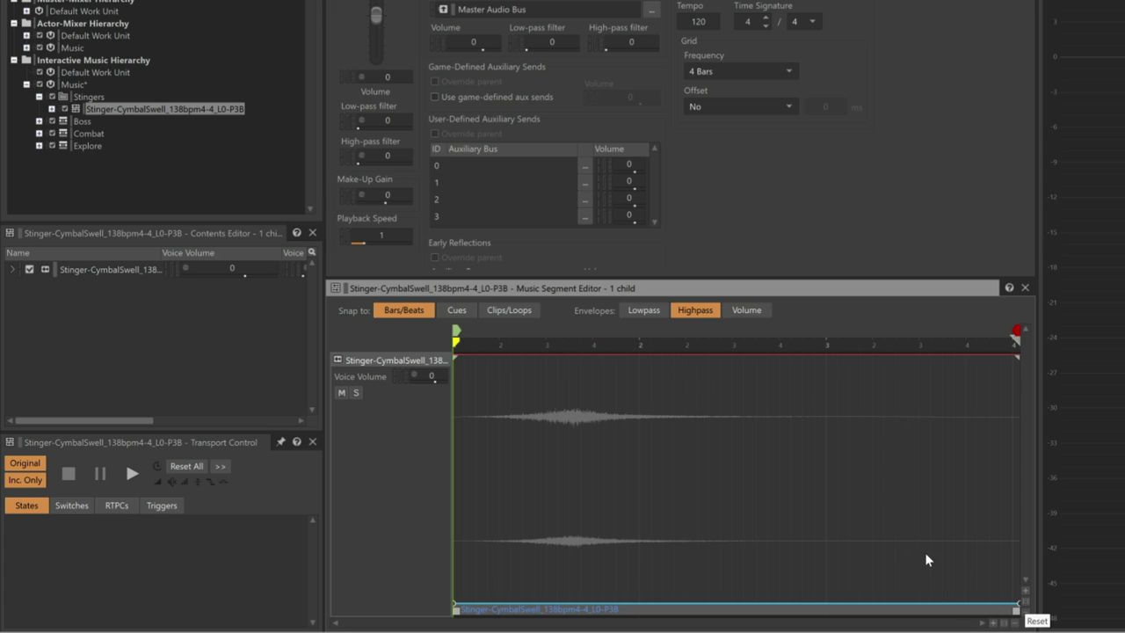
{"action": "key", "text": "space"}
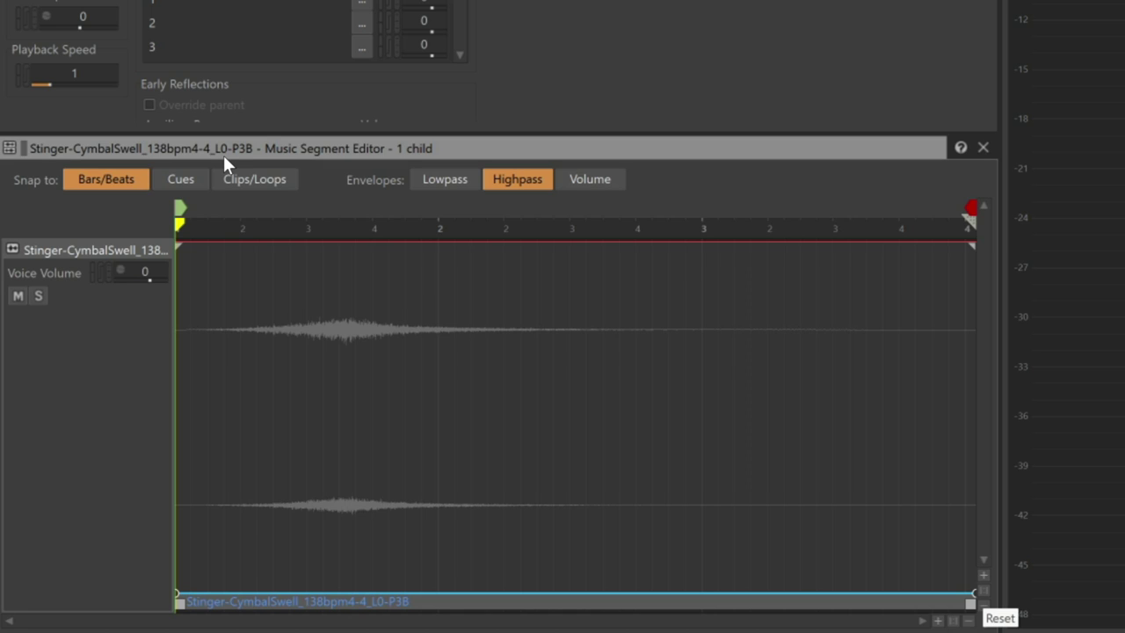
Step: Disable bar/beat snapping and move the entry and exit cues to the swell peak at bar 1
{"action": "left_click", "coordinate": [112, 185]}
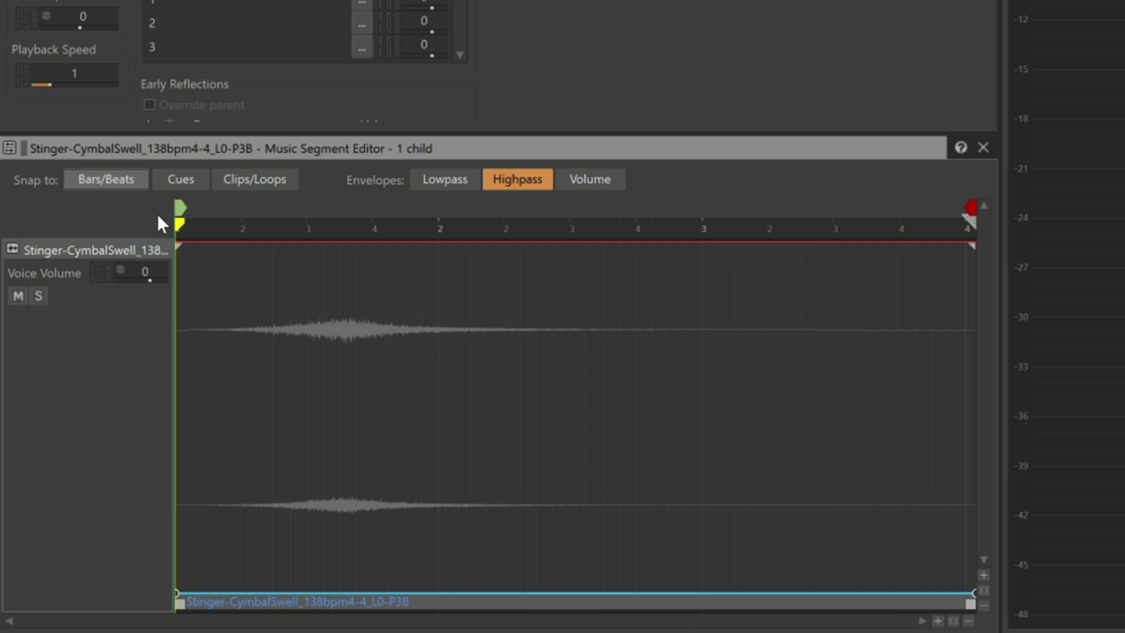
{"action": "left_click_drag", "start_coordinate": [180, 207], "coordinate": [354, 210]}
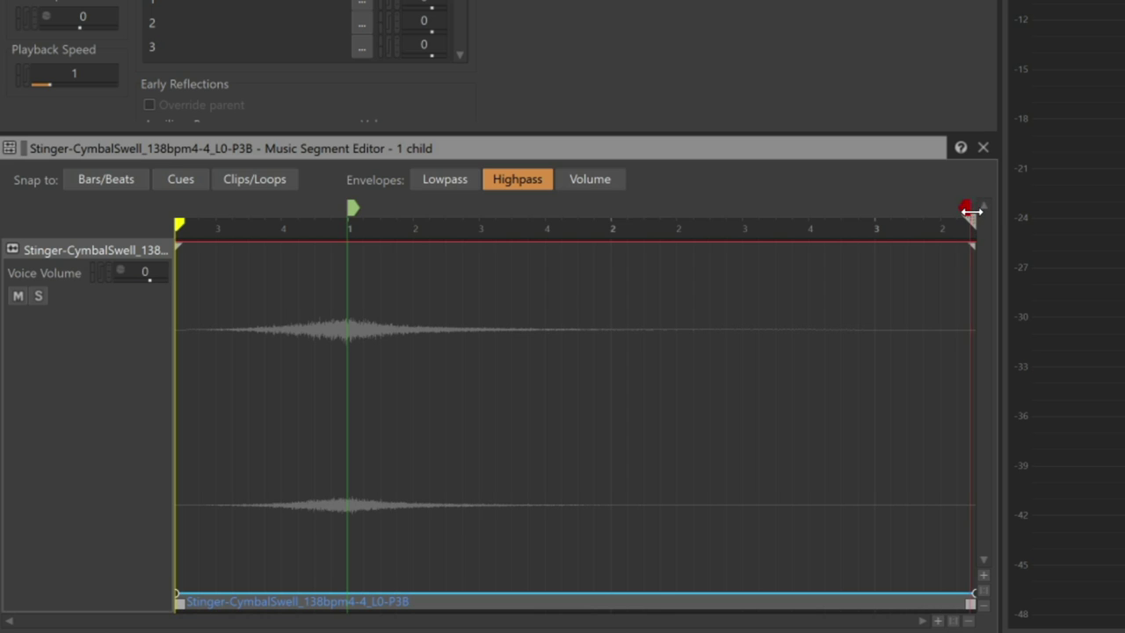
{"action": "left_click_drag", "start_coordinate": [968, 215], "coordinate": [347, 221]}
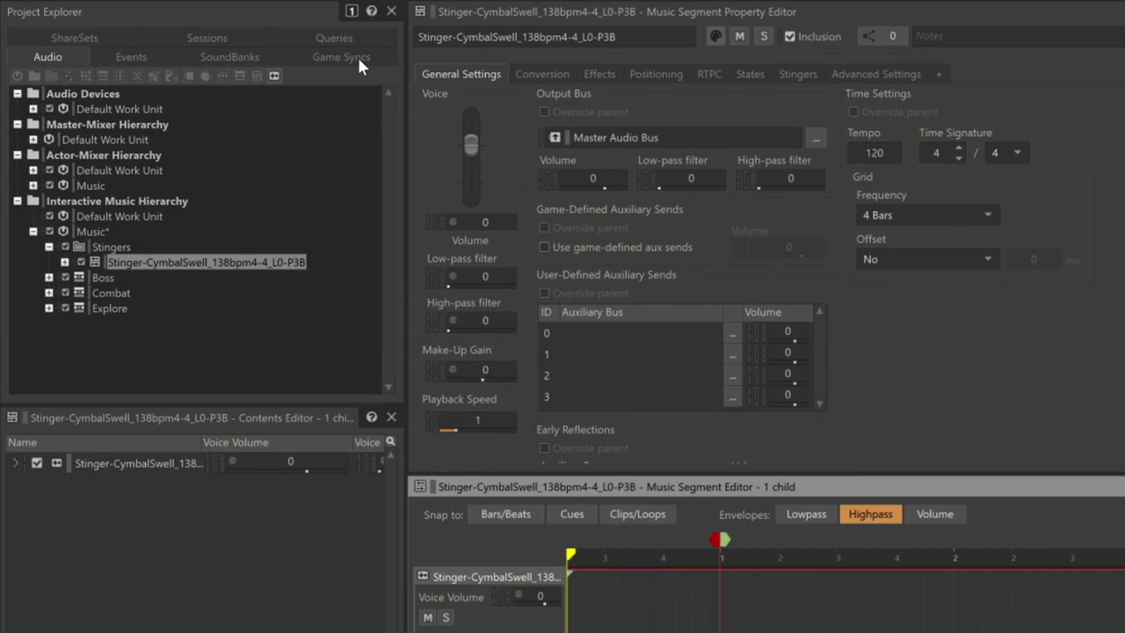
Step: In Game Syncs, create a new work unit named 'Music' under Triggers
{"action": "left_click", "coordinate": [358, 55]}
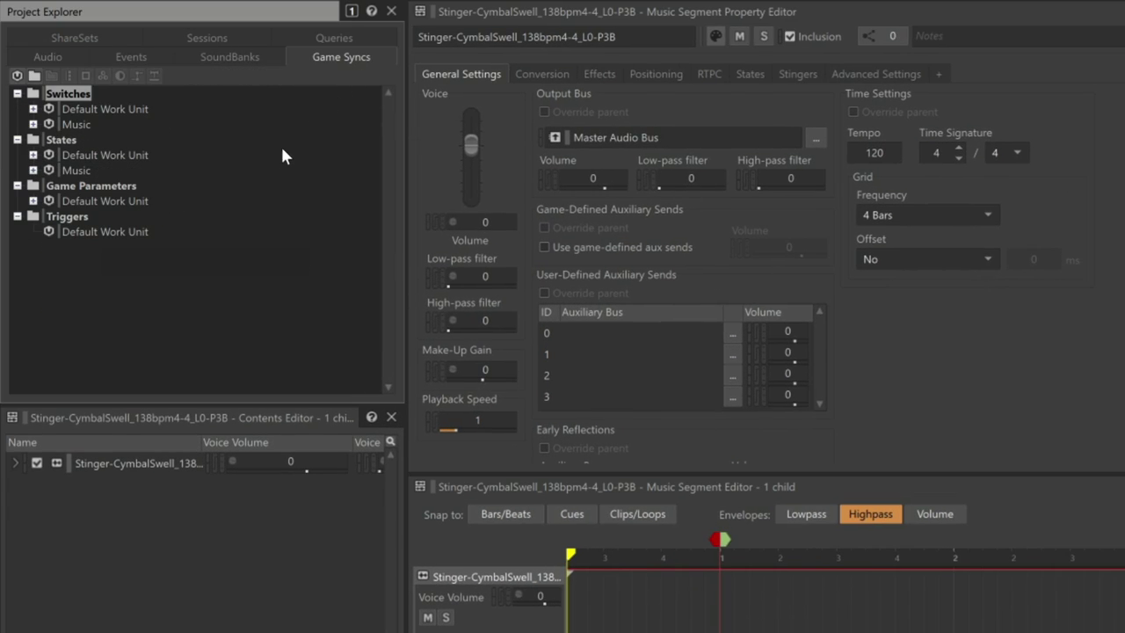
{"action": "right_click", "coordinate": [78, 217]}
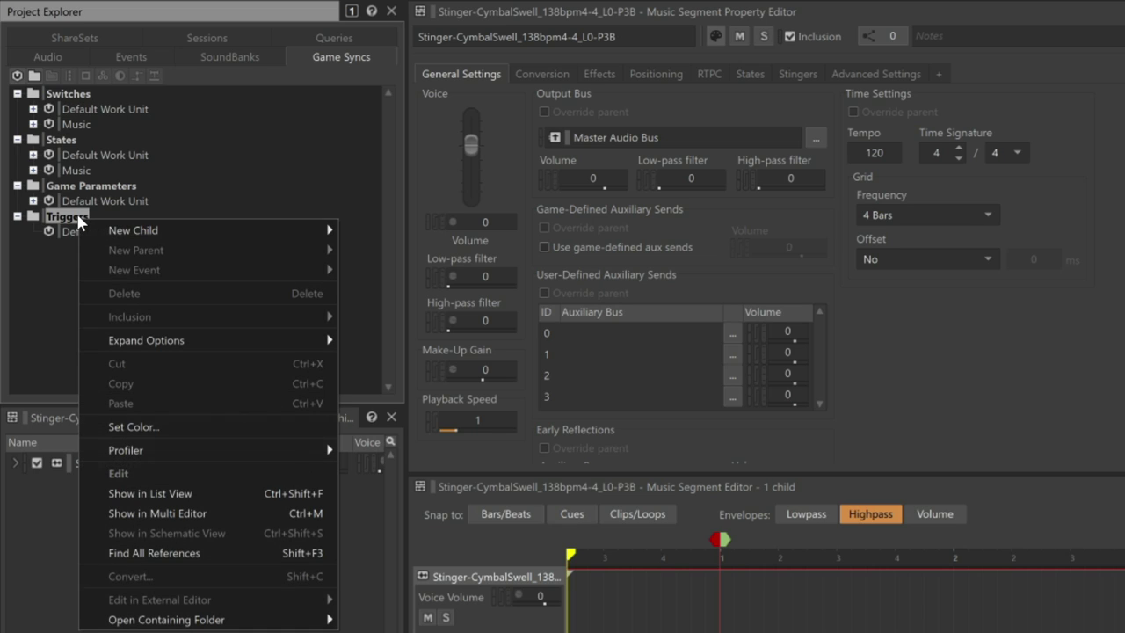
{"action": "mouse_move", "coordinate": [185, 232]}
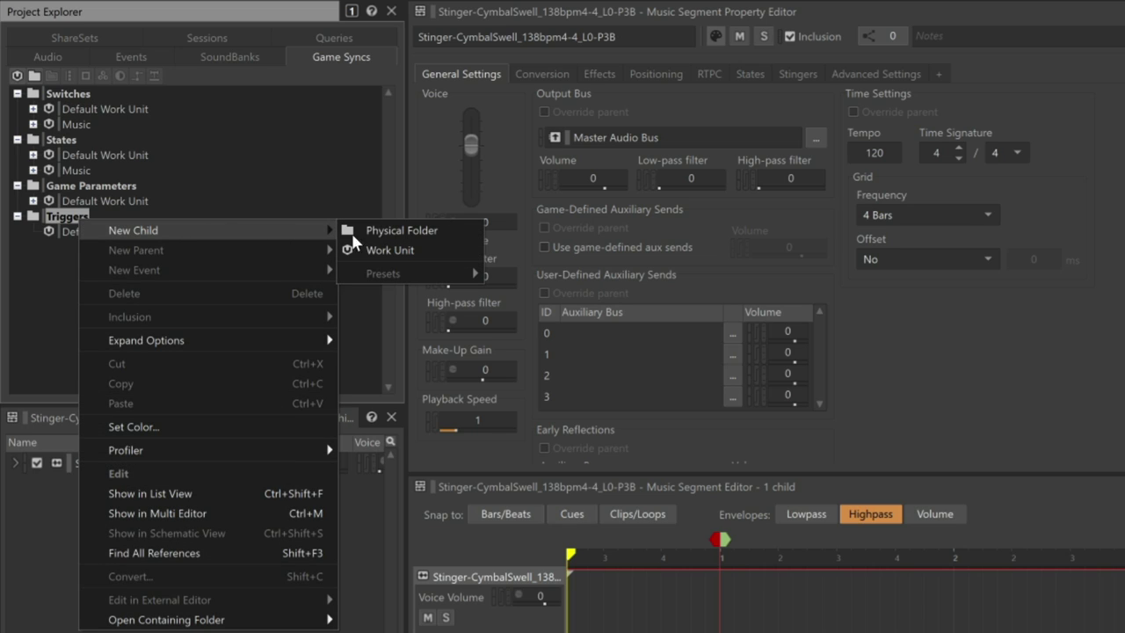
{"action": "left_click", "coordinate": [390, 249]}
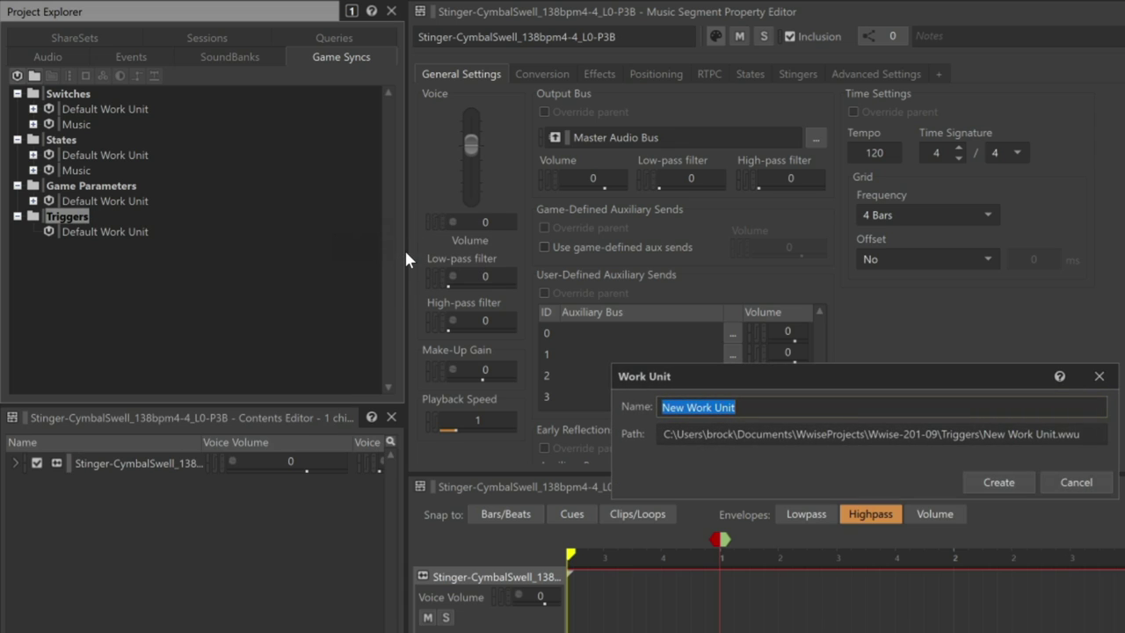
{"action": "type", "text": "Music"}
{"action": "key", "text": "Return"}
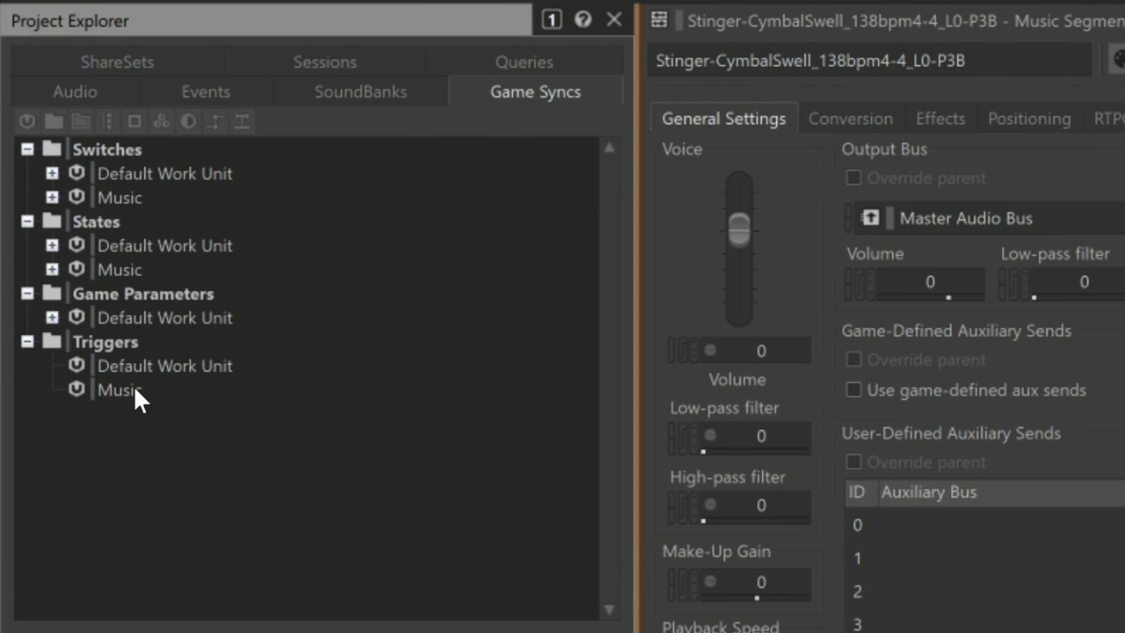
Step: Create a trigger named 'Cymbal_Swell' inside the Triggers Music work unit
{"action": "left_click", "coordinate": [98, 281]}
{"action": "right_click", "coordinate": [134, 389]}
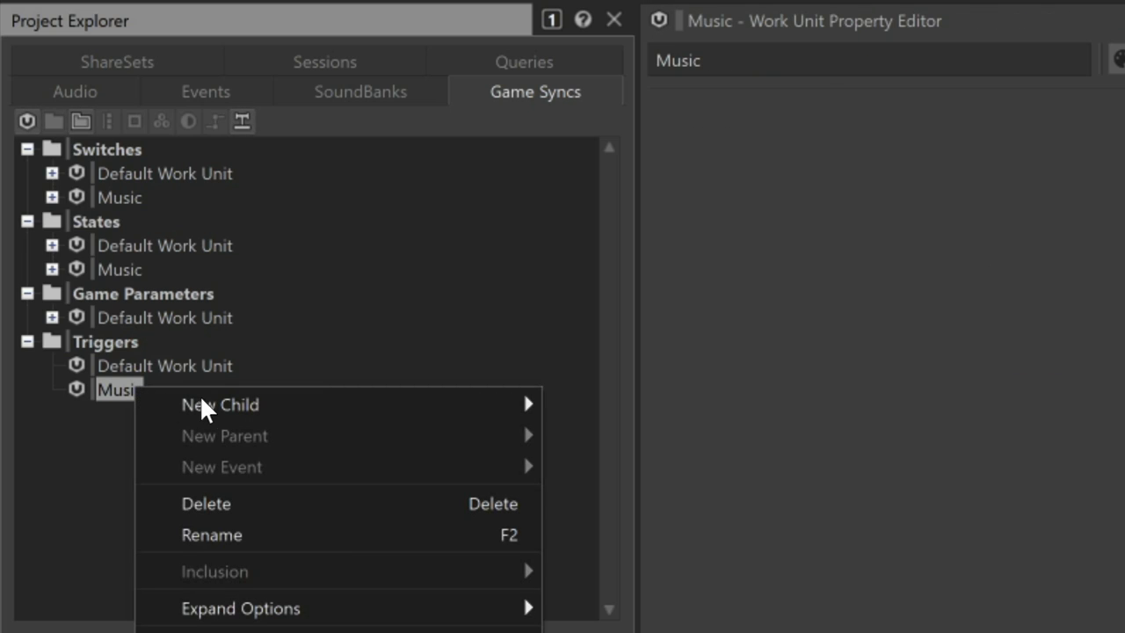
{"action": "mouse_move", "coordinate": [236, 405]}
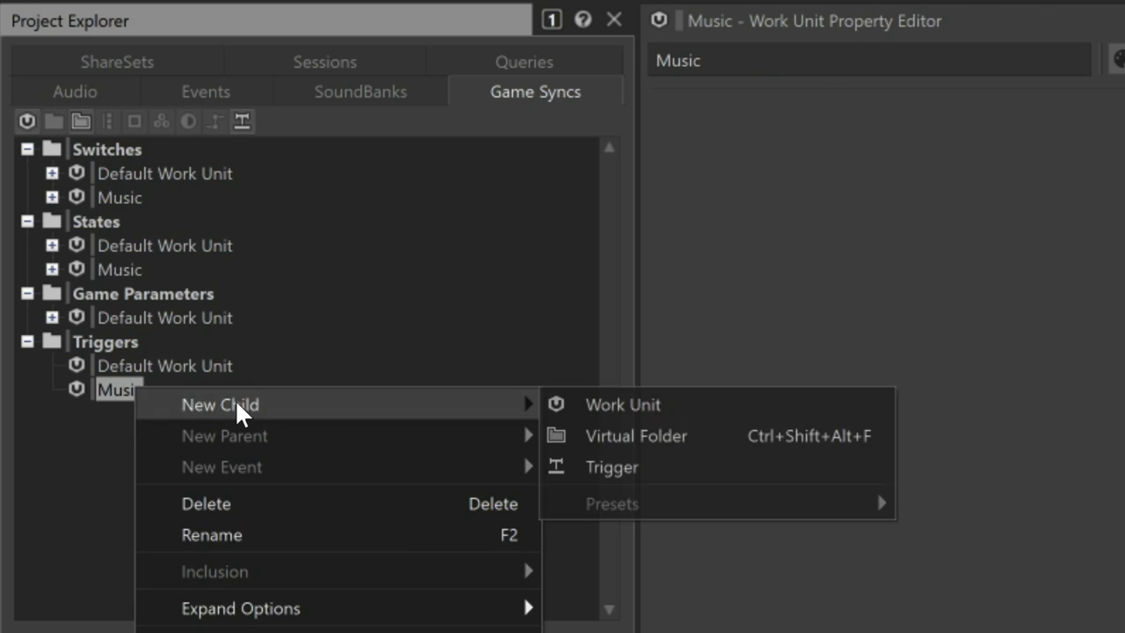
{"action": "left_click", "coordinate": [597, 466]}
{"action": "type", "text": "Cymbal_"}
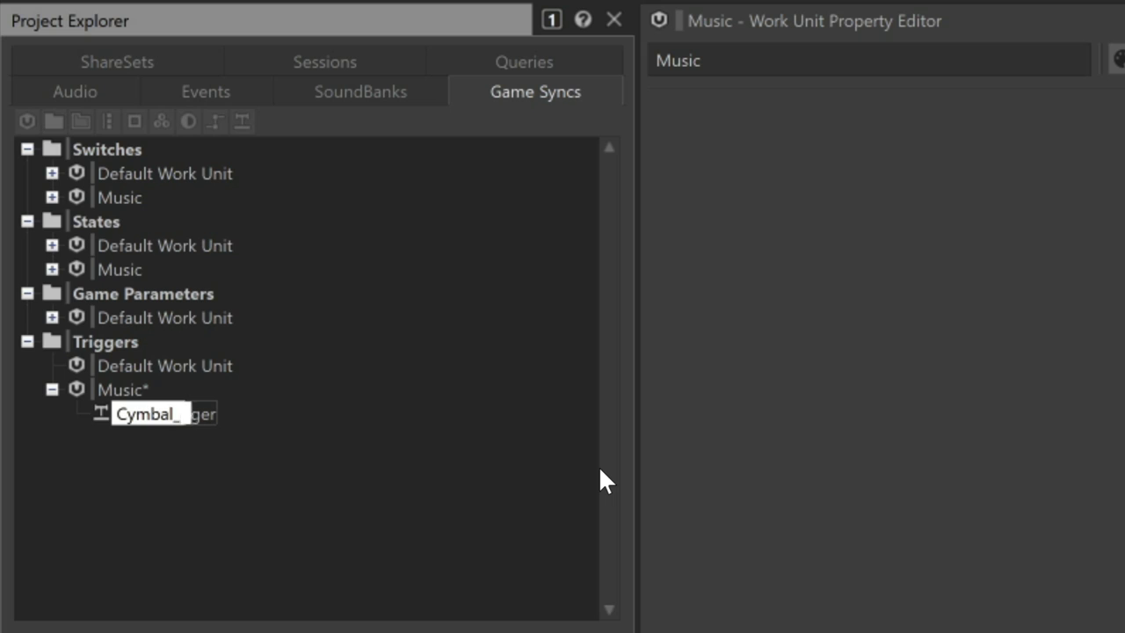
{"action": "type", "text": "Swell"}
{"action": "key", "text": "Return"}
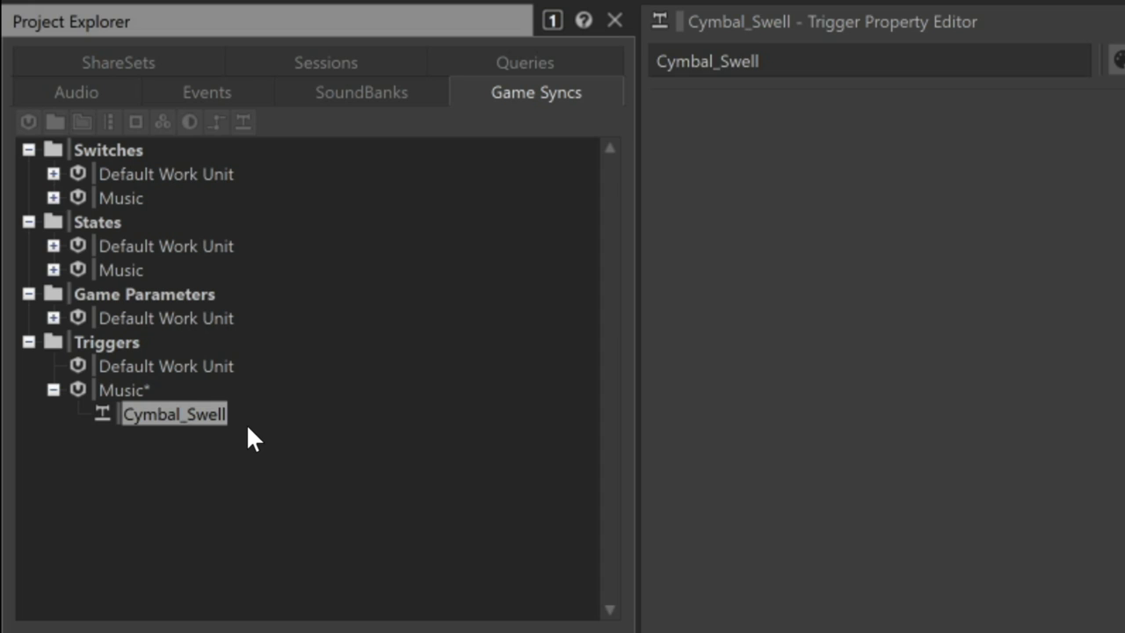
Step: Select the Combat playlist container in the Audio hierarchy and show its Stingers page
{"action": "left_click", "coordinate": [78, 95]}
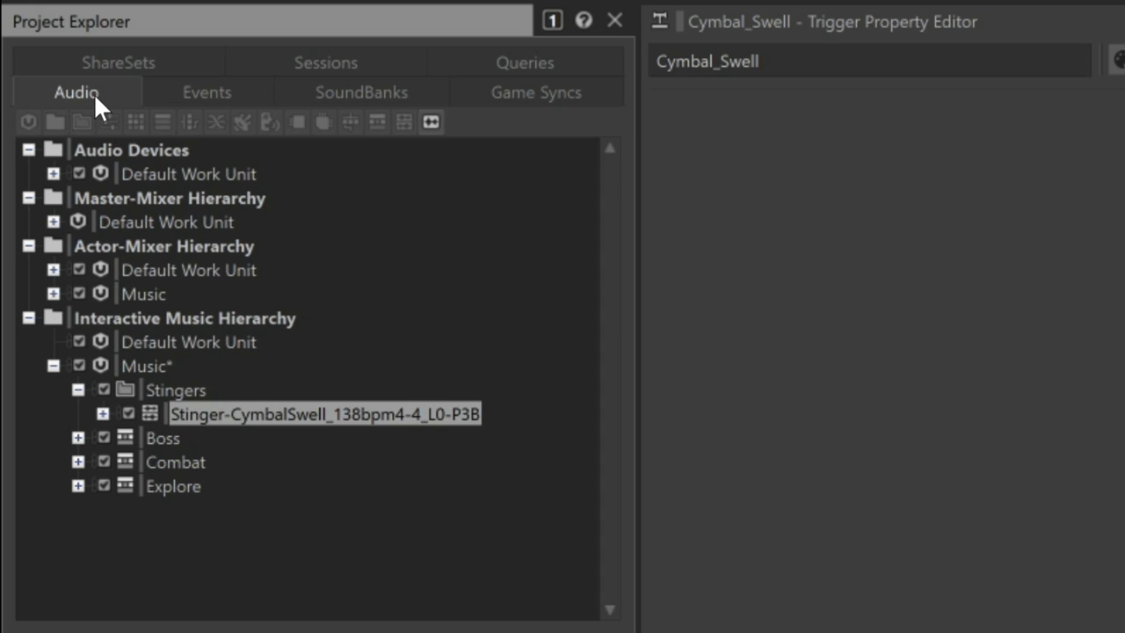
{"action": "left_click", "coordinate": [184, 457]}
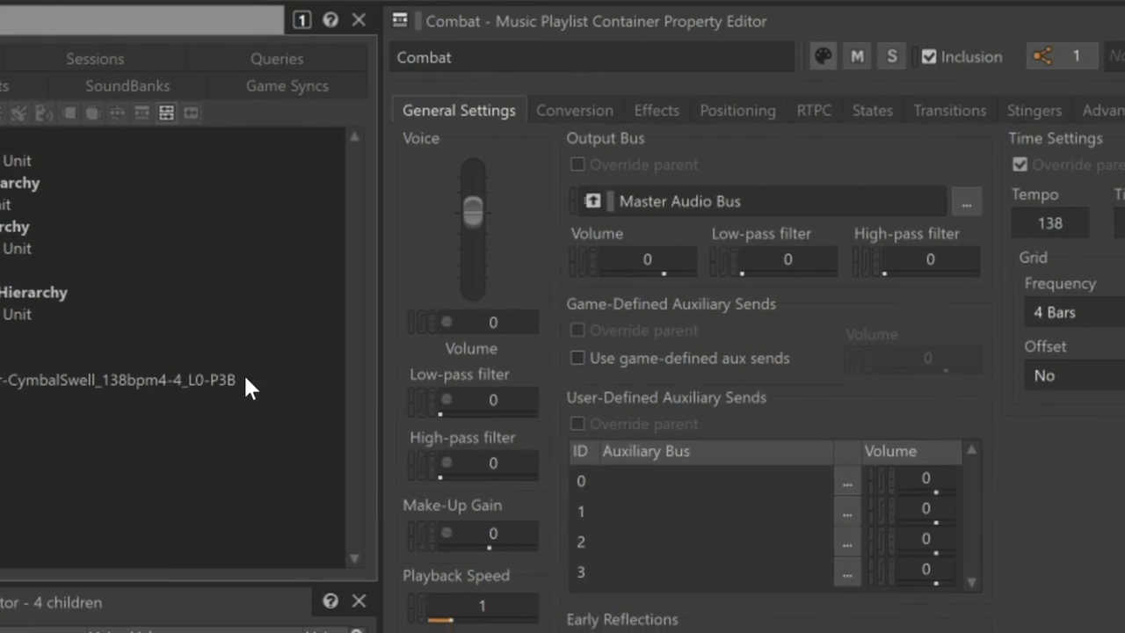
{"action": "left_click", "coordinate": [1033, 109]}
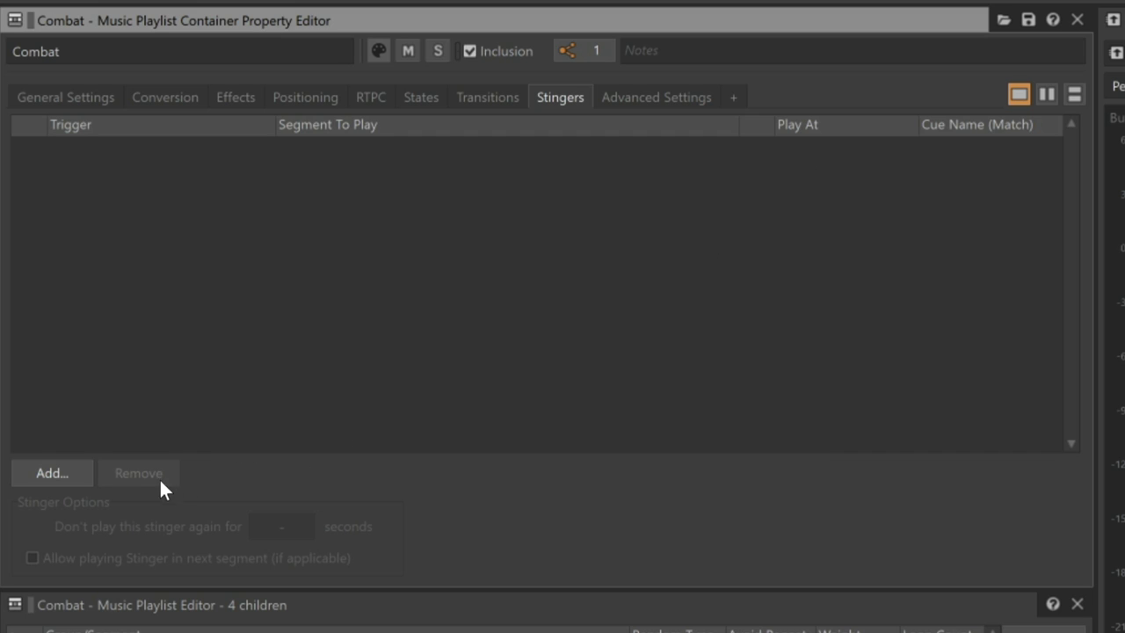
Step: Add a stinger to Combat triggered by Music > Cymbal_Swell
{"action": "left_click", "coordinate": [54, 476]}
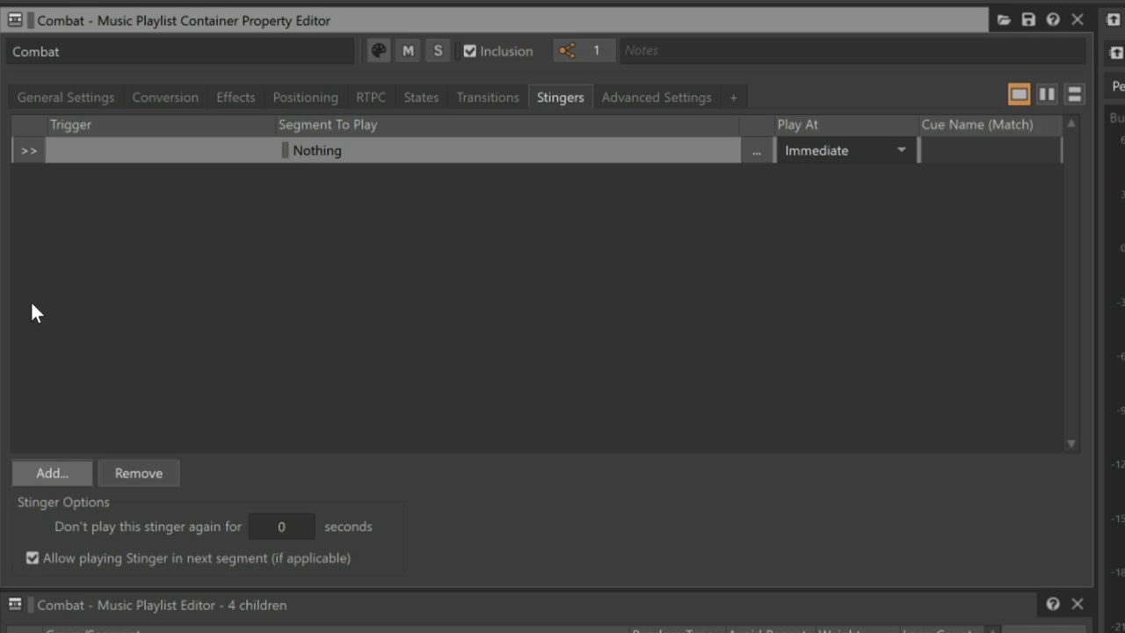
{"action": "left_click", "coordinate": [29, 151]}
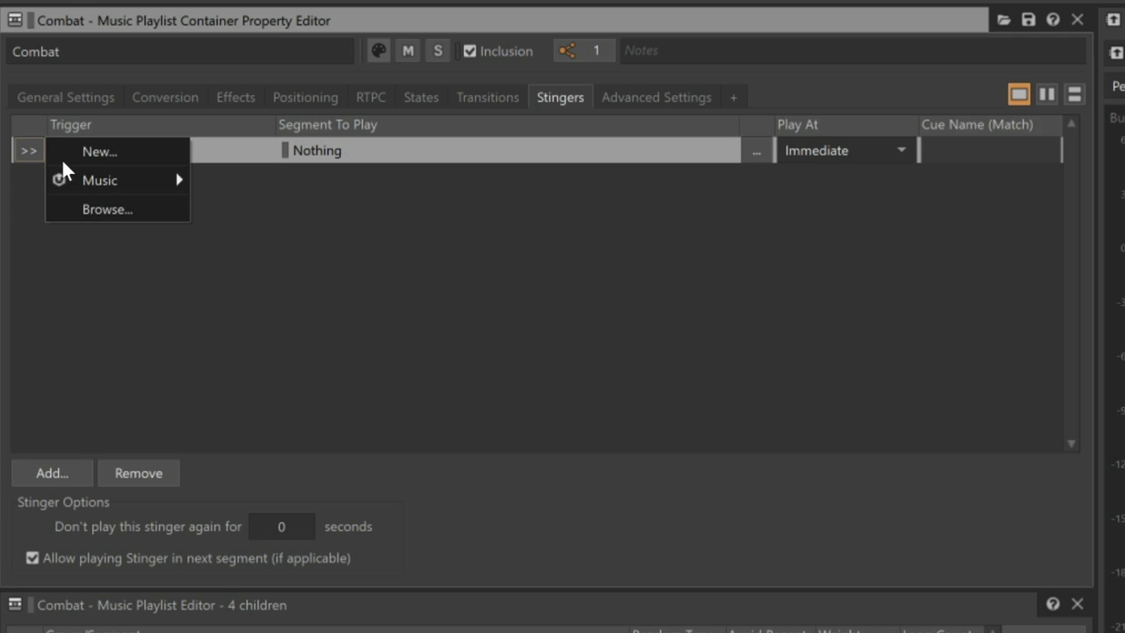
{"action": "mouse_move", "coordinate": [130, 180]}
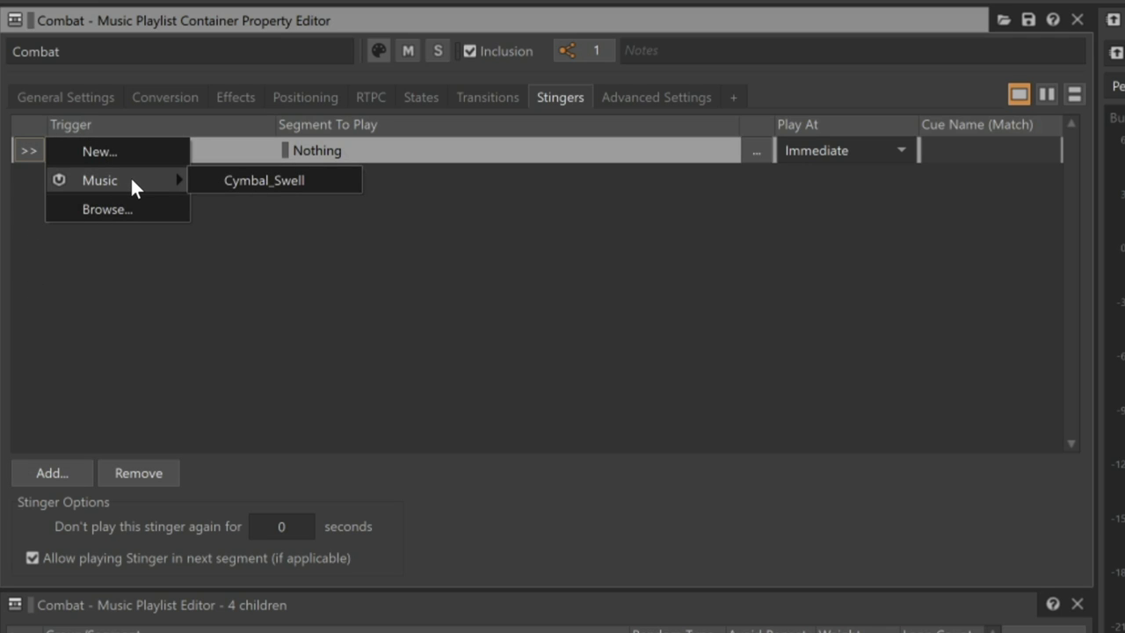
{"action": "left_click", "coordinate": [253, 179]}
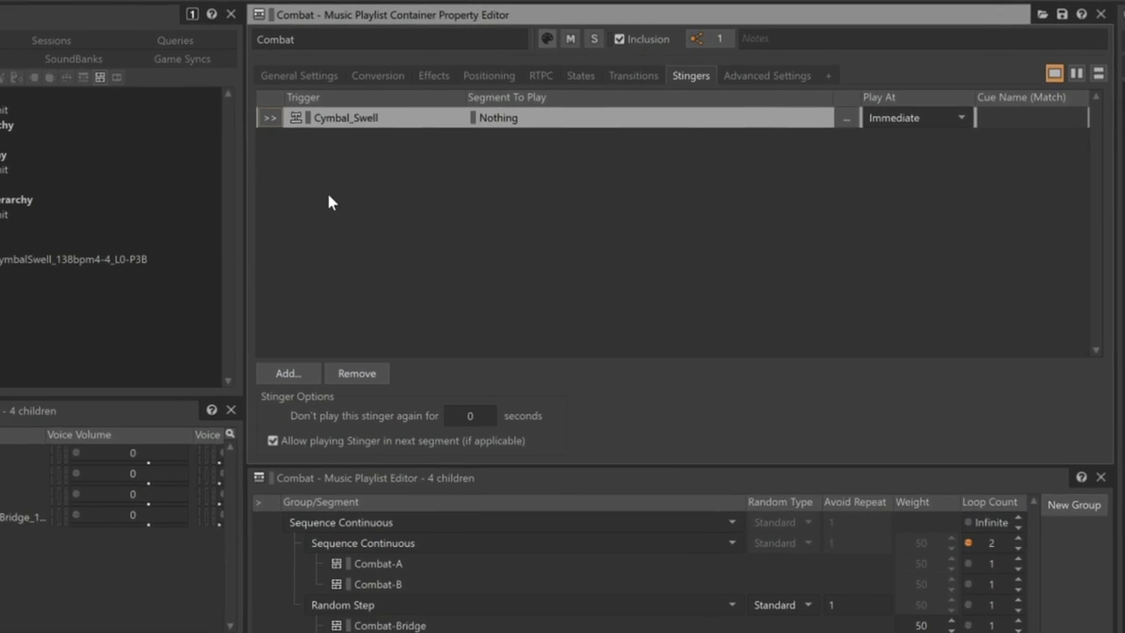
Step: Set the stinger to play the CymbalSwell segment at Next Beat
{"action": "left_click_drag", "start_coordinate": [127, 259], "coordinate": [390, 206]}
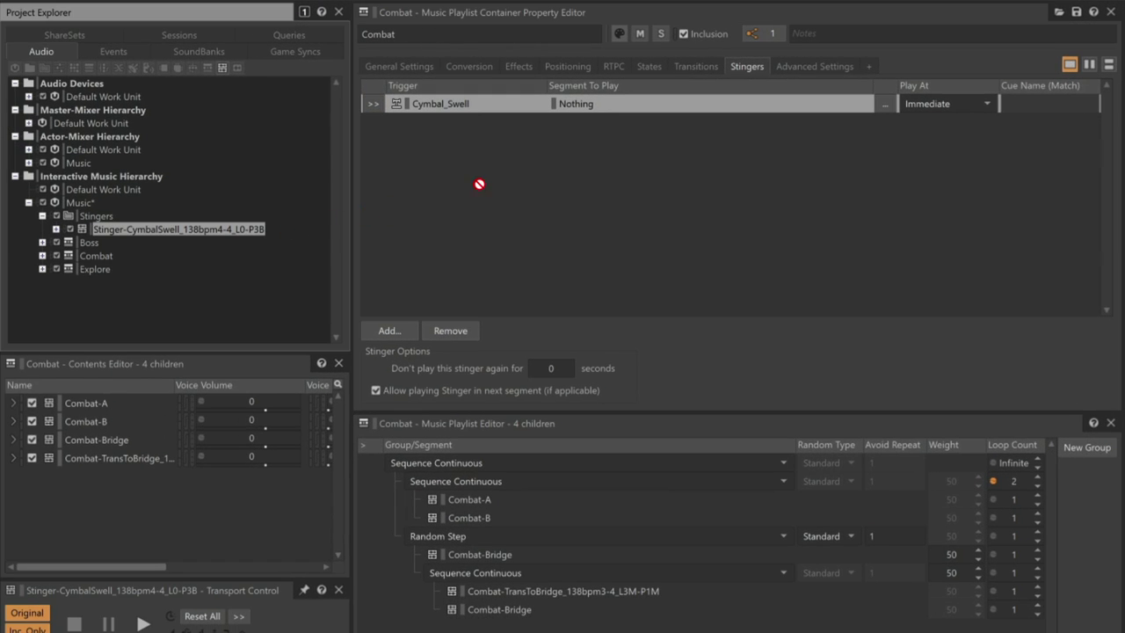
{"action": "left_click_drag", "start_coordinate": [479, 184], "coordinate": [605, 110]}
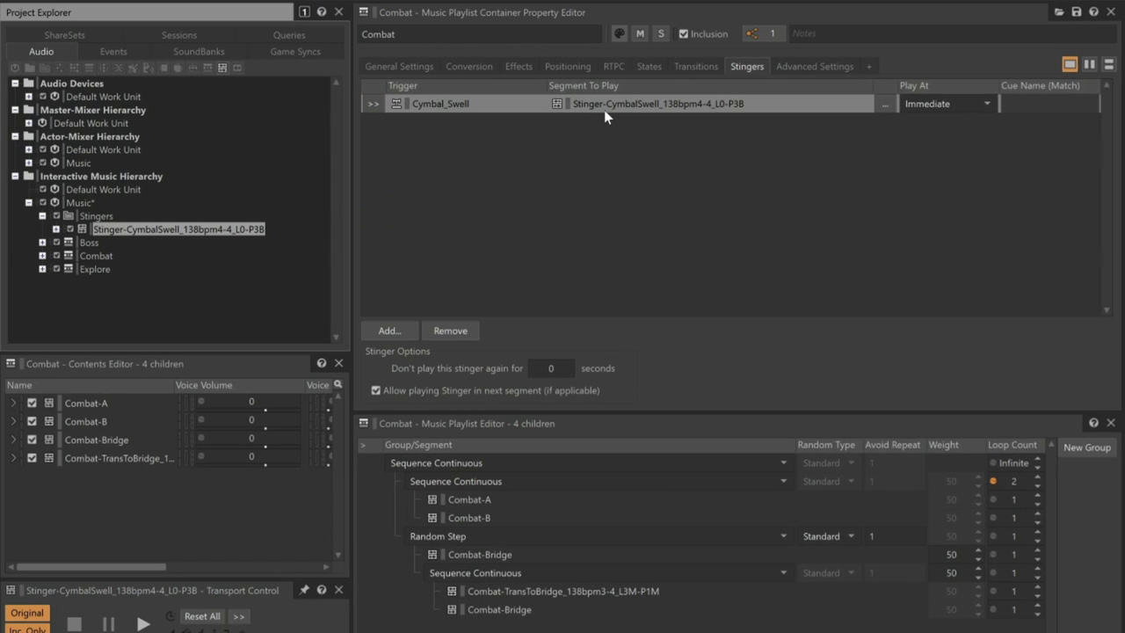
{"action": "left_click", "coordinate": [971, 105]}
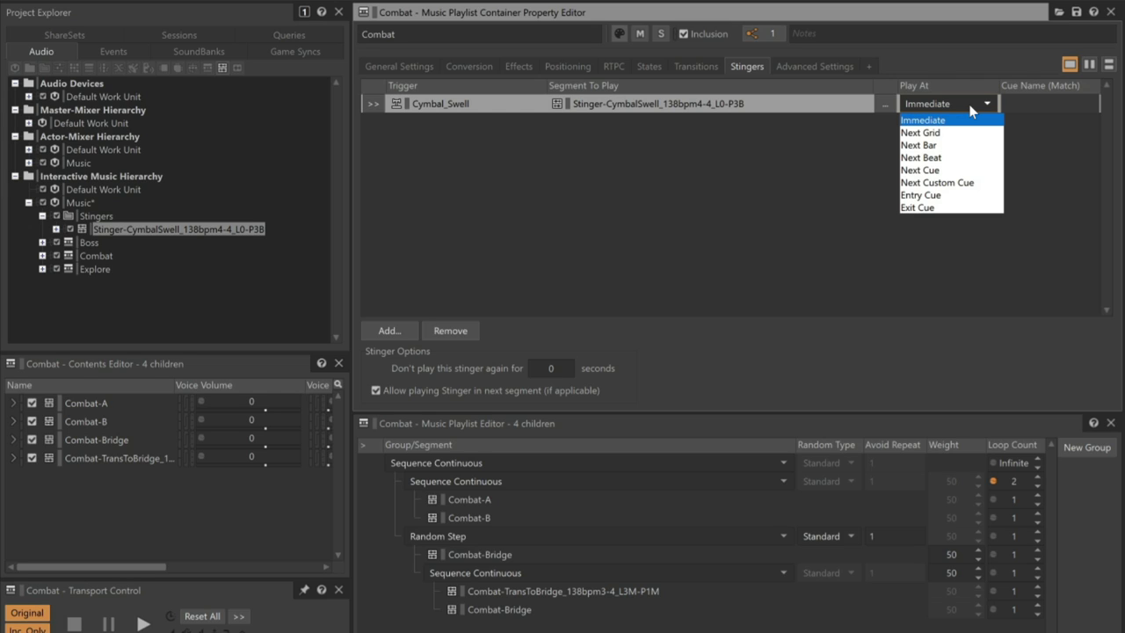
{"action": "left_click", "coordinate": [935, 159]}
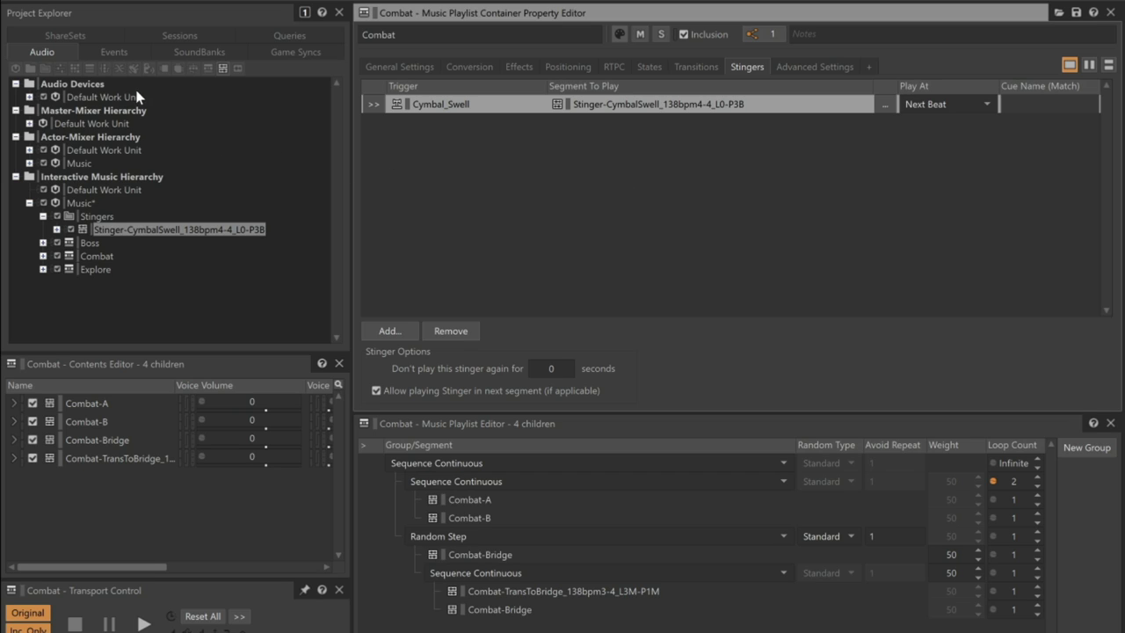
Step: Open the Teleport event under Default Work Unit > Main and preview it once
{"action": "left_click", "coordinate": [122, 54]}
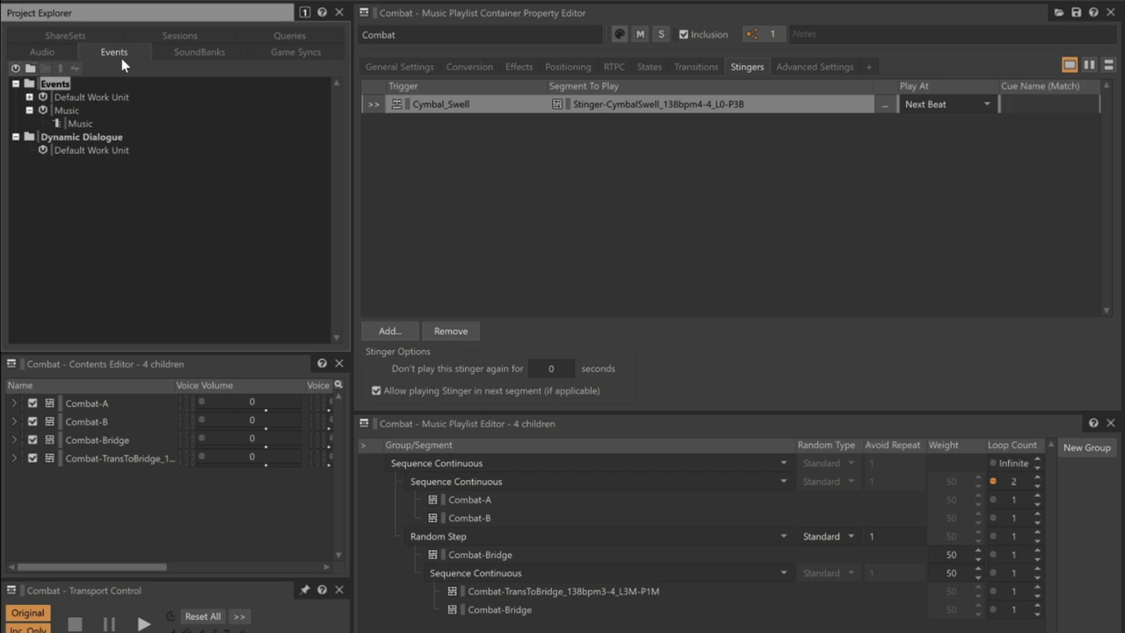
{"action": "left_click", "coordinate": [30, 96]}
{"action": "left_click", "coordinate": [42, 110]}
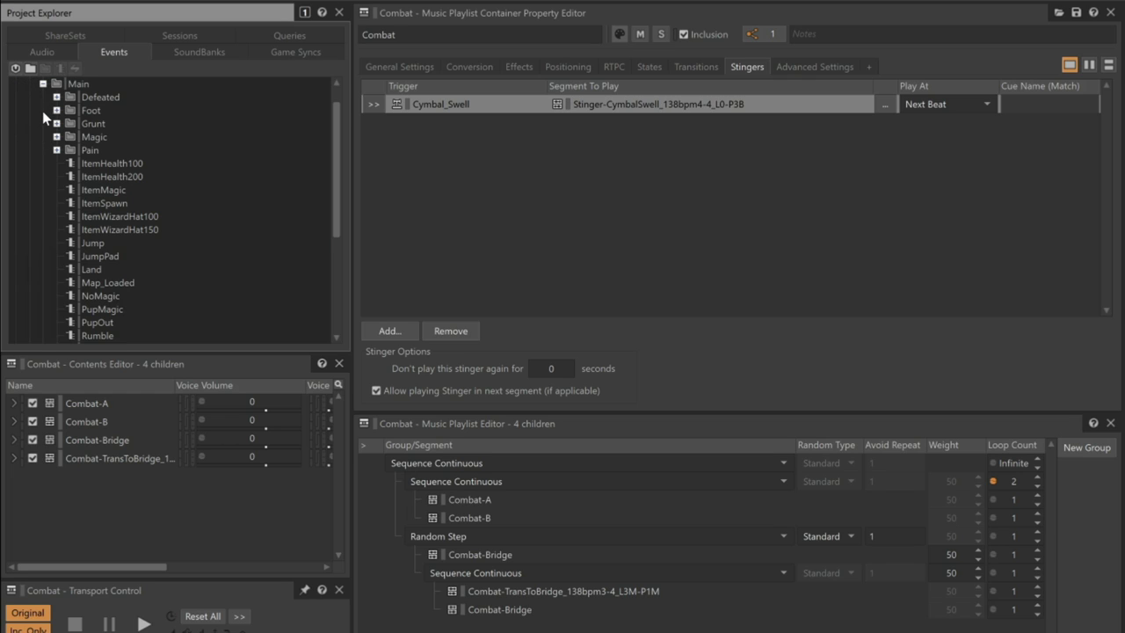
{"action": "scroll", "coordinate": [316, 228], "scroll_direction": "down", "scroll_amount": 3}
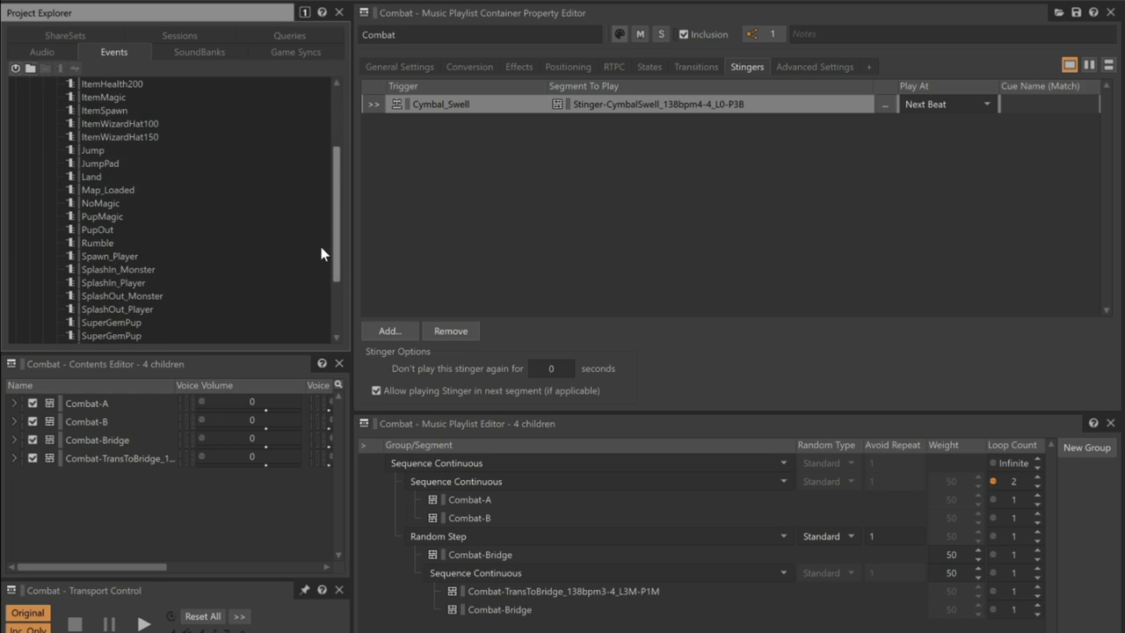
{"action": "scroll", "coordinate": [320, 254], "scroll_direction": "down", "scroll_amount": 2}
{"action": "left_click", "coordinate": [113, 296]}
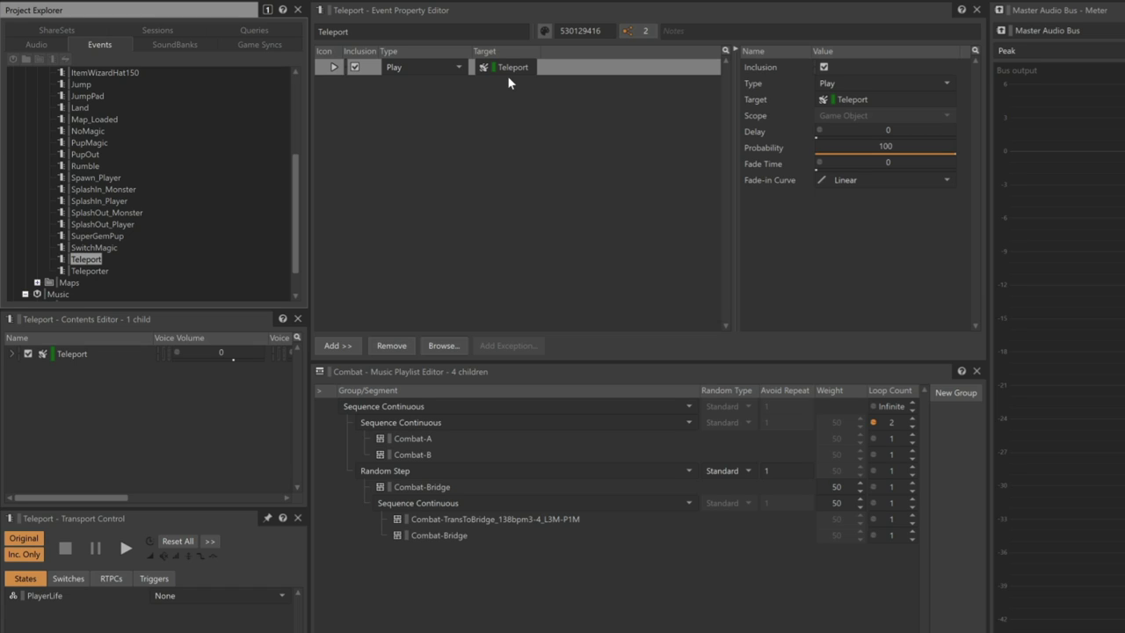
{"action": "key", "text": "space"}
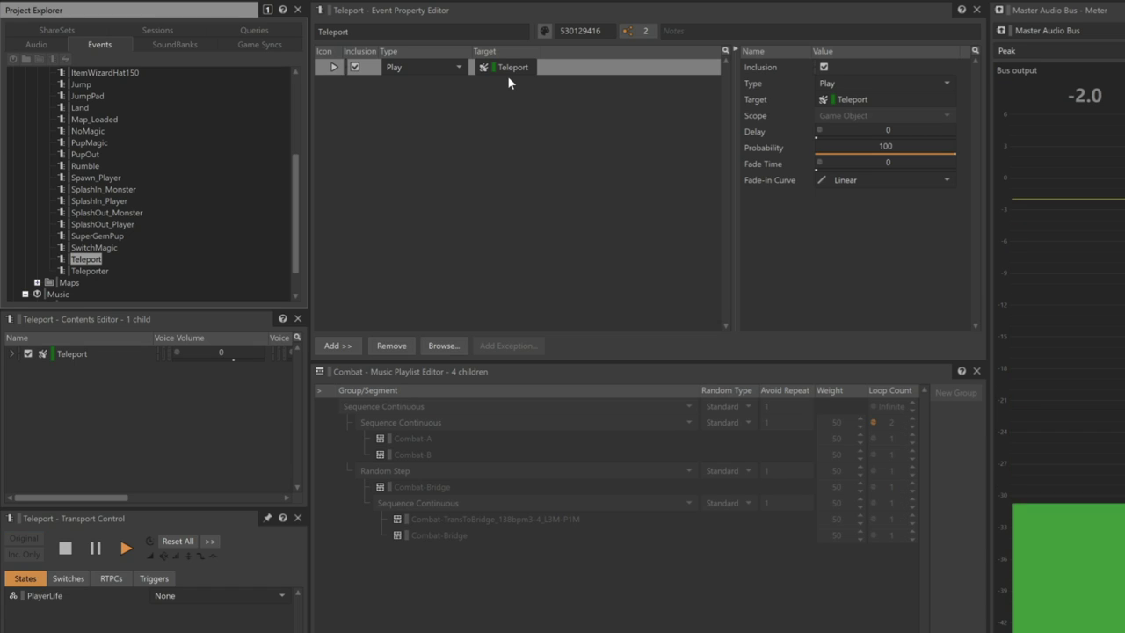
{"action": "key", "text": "space"}
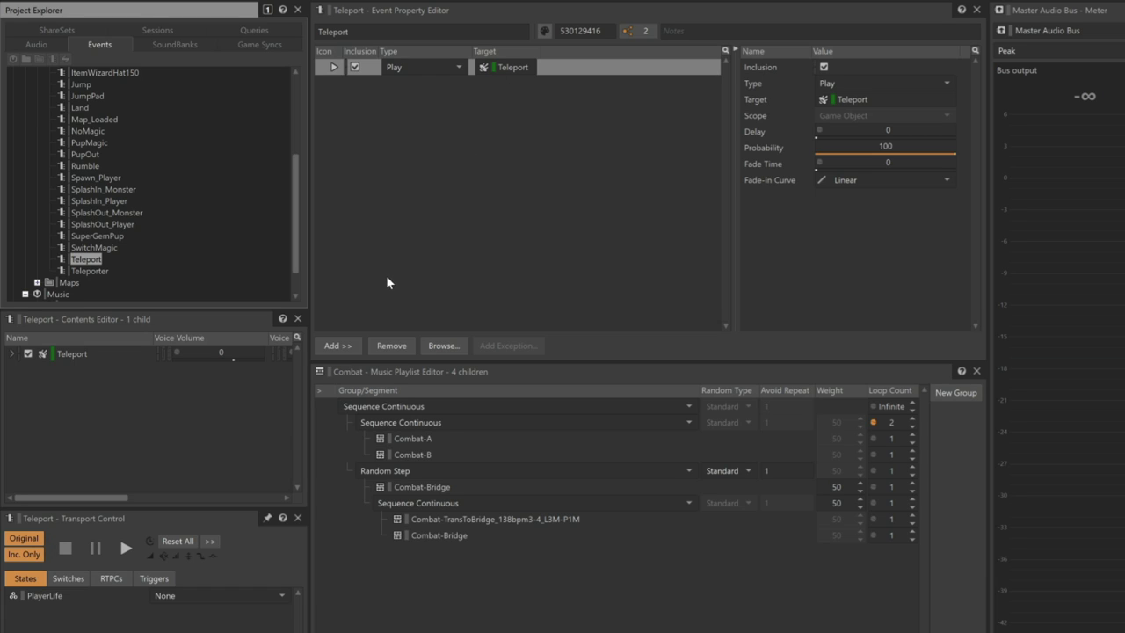
Step: Add a Trigger action to the Teleport event
{"action": "left_click", "coordinate": [342, 345]}
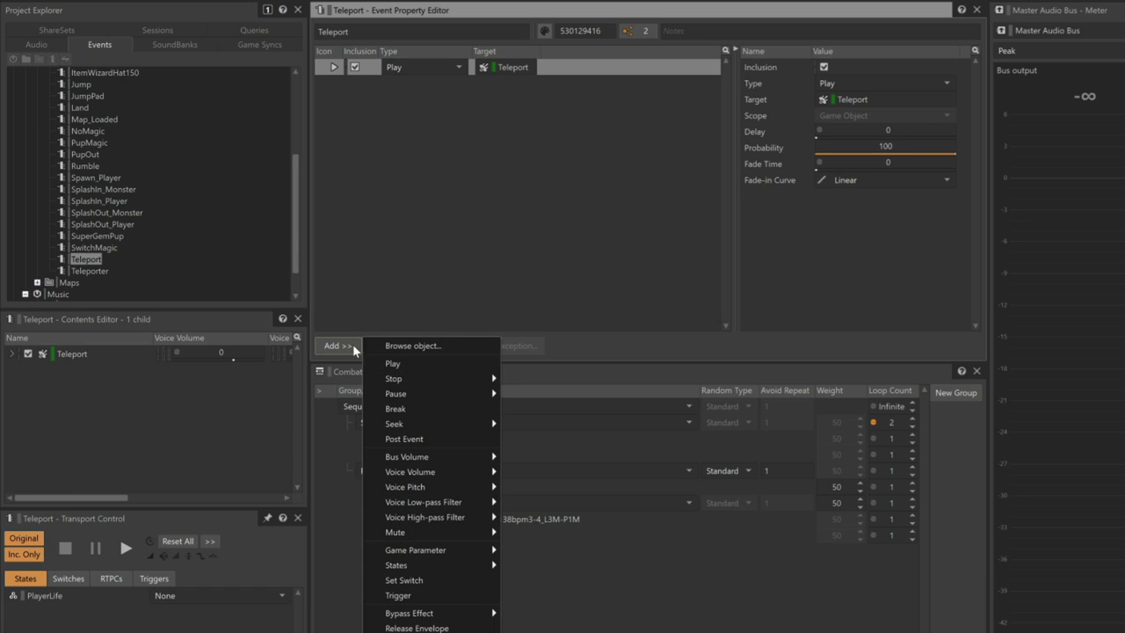
{"action": "left_click", "coordinate": [401, 595]}
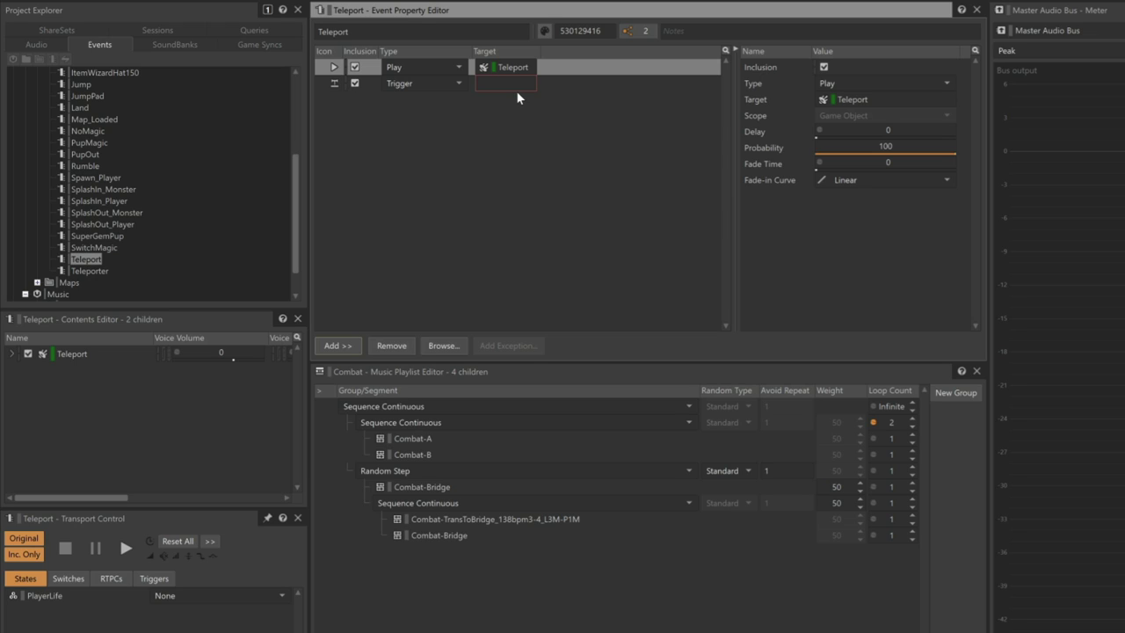
{"action": "left_click", "coordinate": [334, 85]}
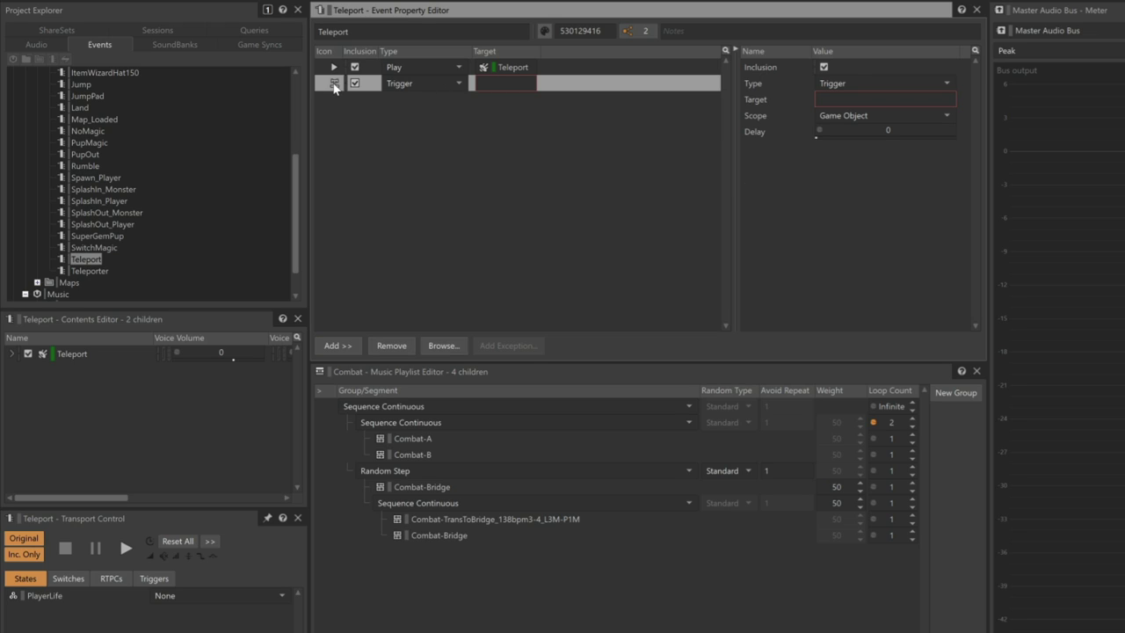
Step: Target the Trigger action at Music > Cymbal_Swell and audition the Teleport event
{"action": "left_click", "coordinate": [443, 346]}
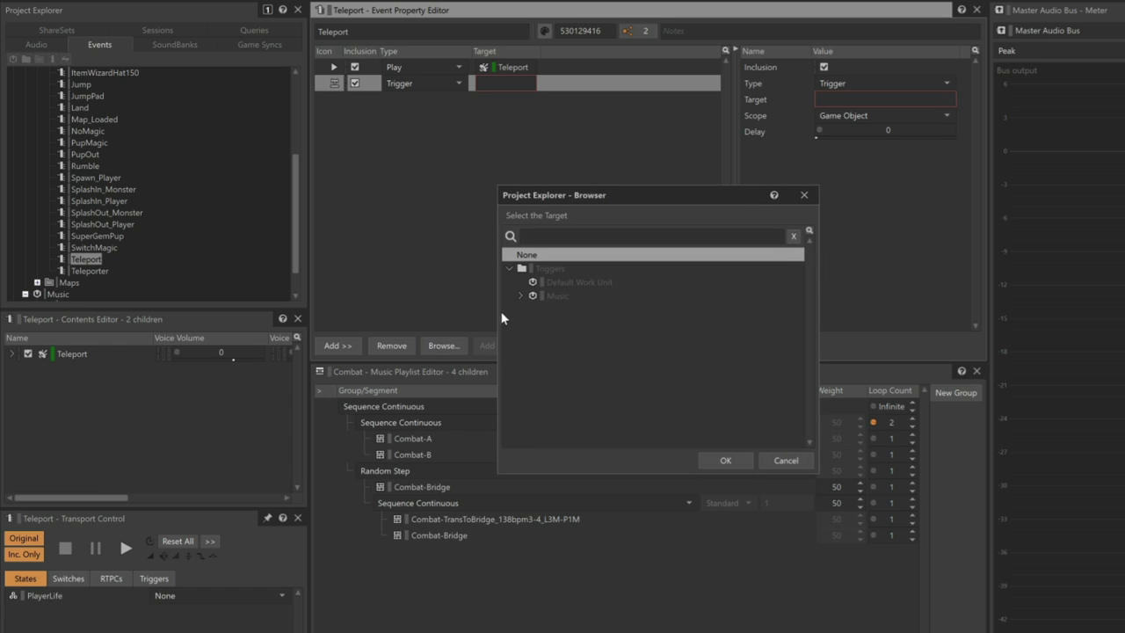
{"action": "left_click", "coordinate": [521, 297]}
{"action": "left_click", "coordinate": [571, 312]}
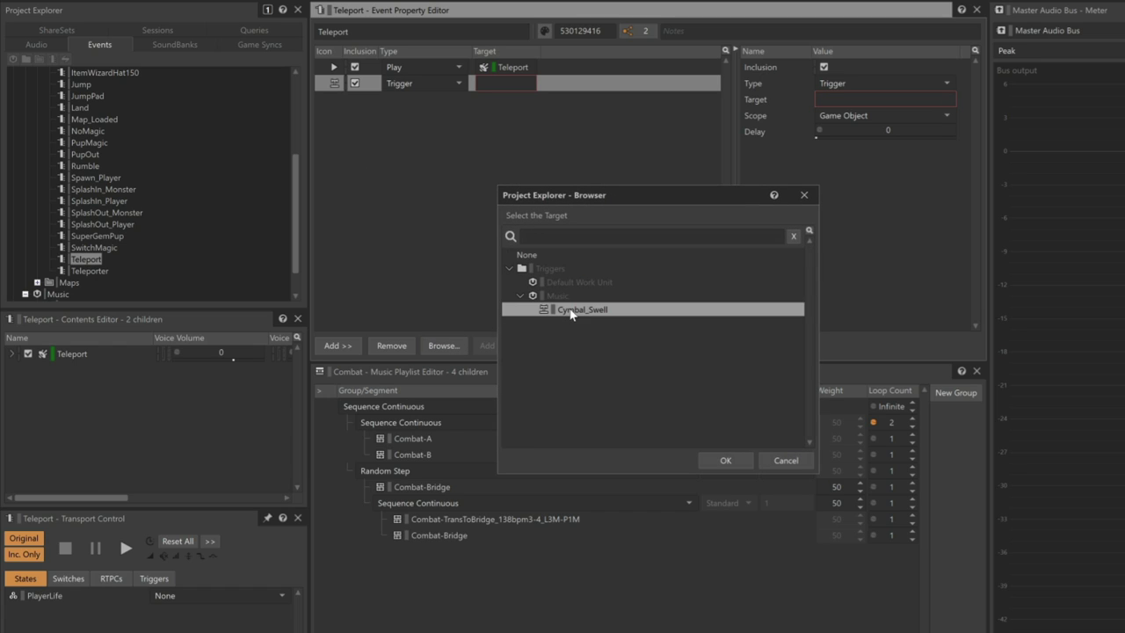
{"action": "left_click", "coordinate": [719, 460]}
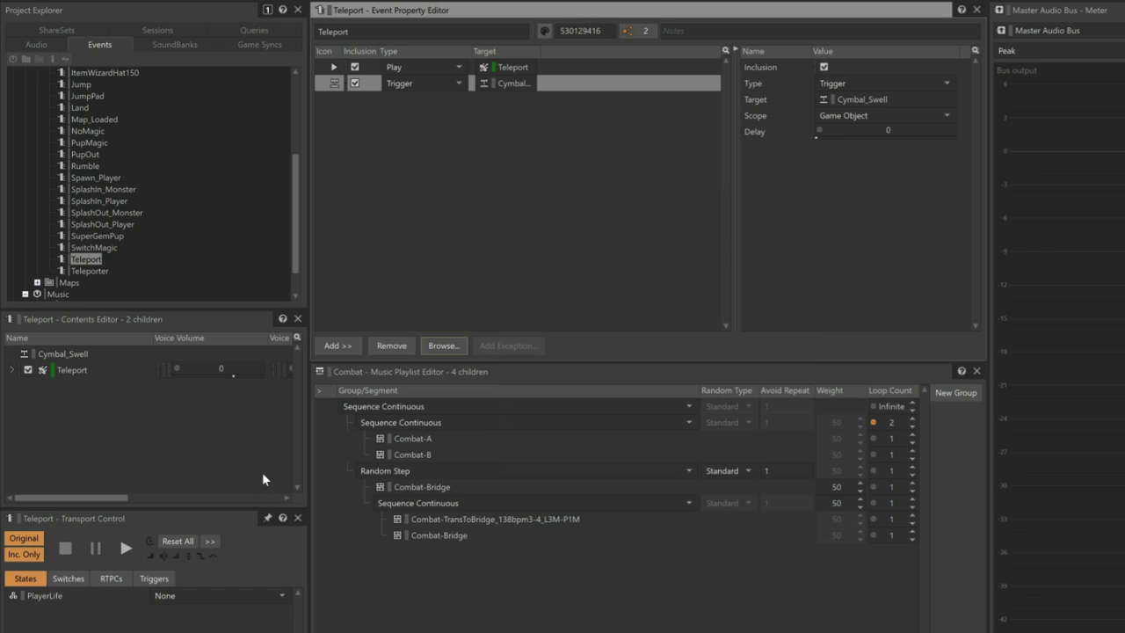
{"action": "left_click", "coordinate": [129, 549]}
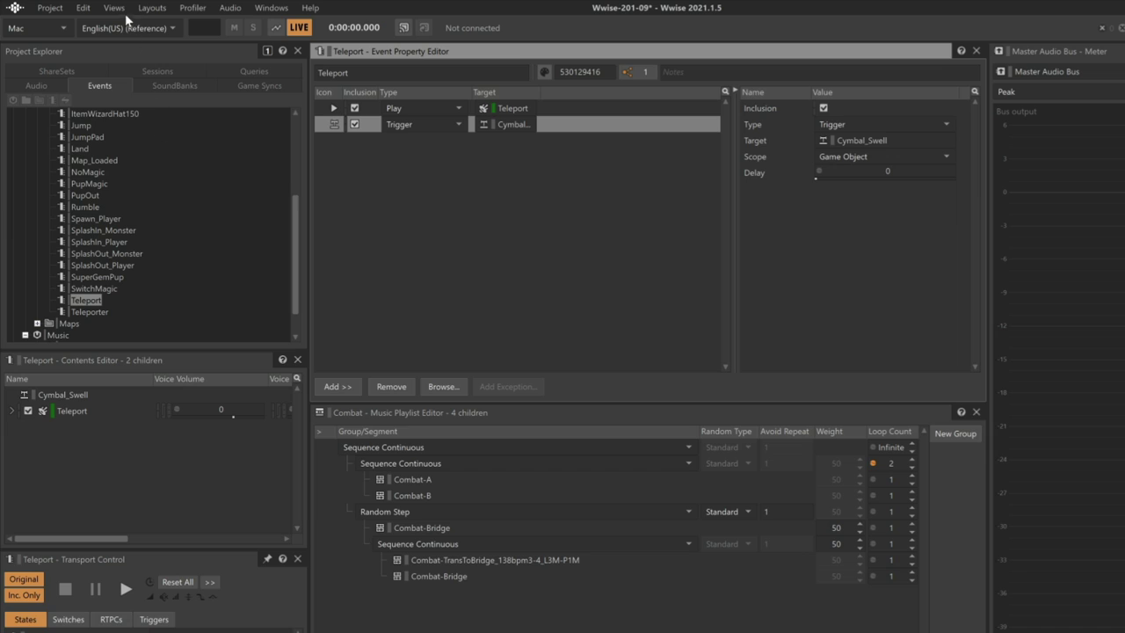
Step: Open the Soundcaster from Views and create a new empty session called 'Music Test'
{"action": "left_click", "coordinate": [121, 6]}
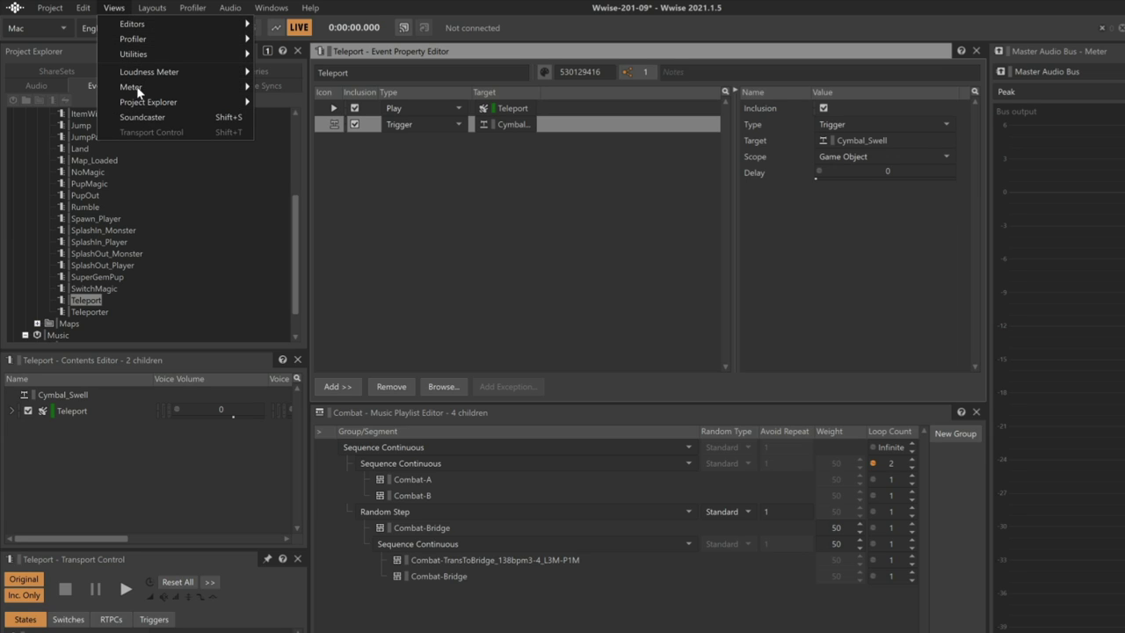
{"action": "left_click", "coordinate": [146, 117]}
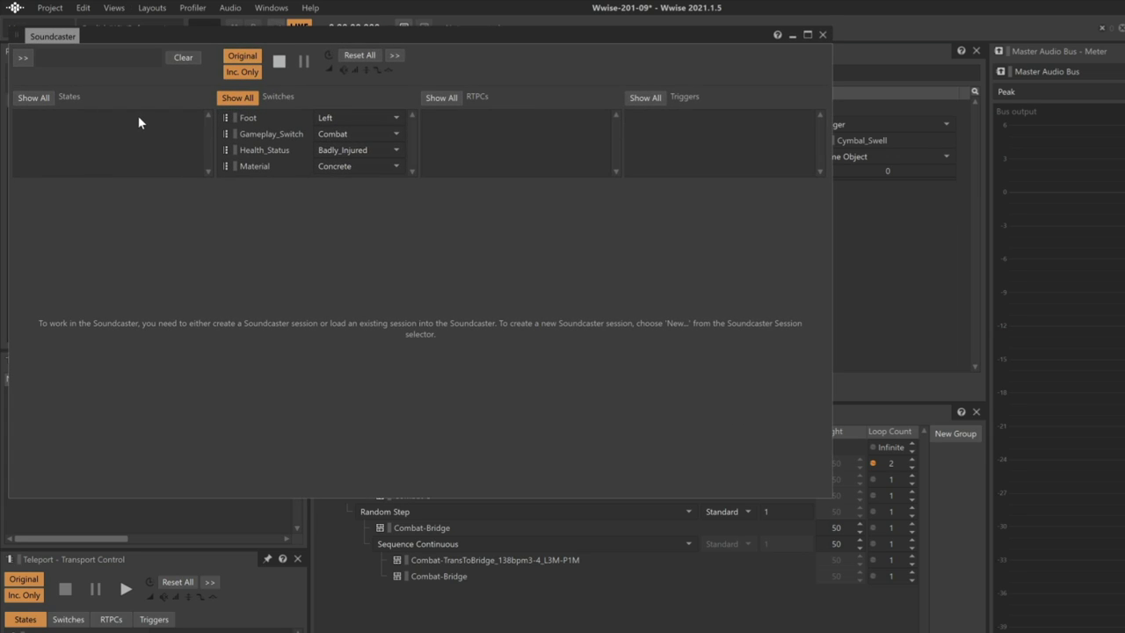
{"action": "left_click", "coordinate": [25, 57]}
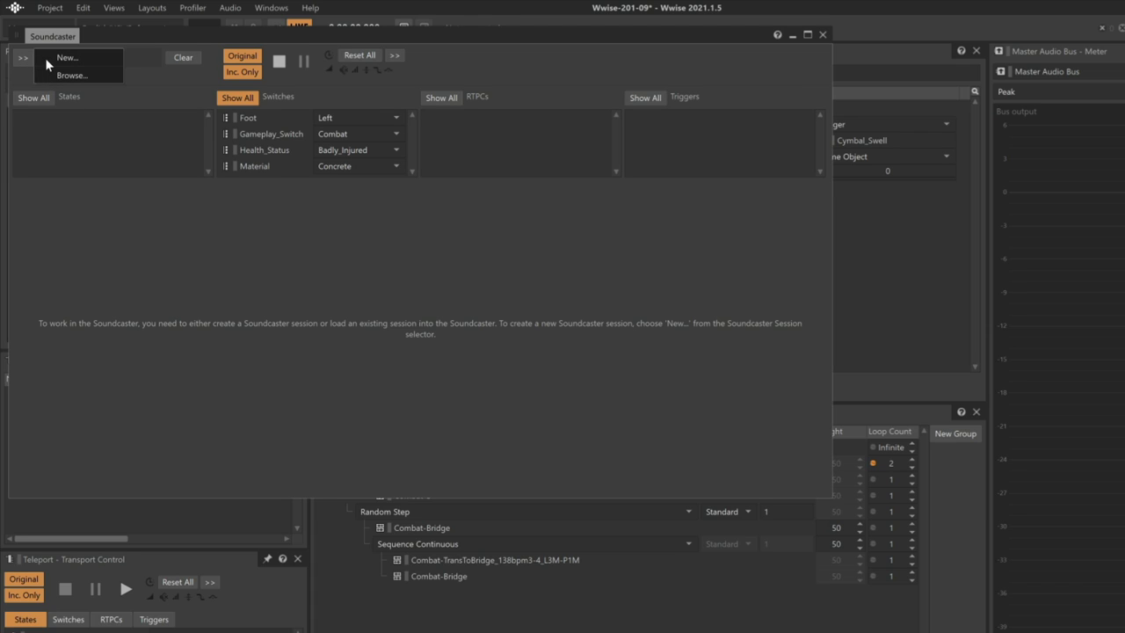
{"action": "left_click", "coordinate": [59, 59]}
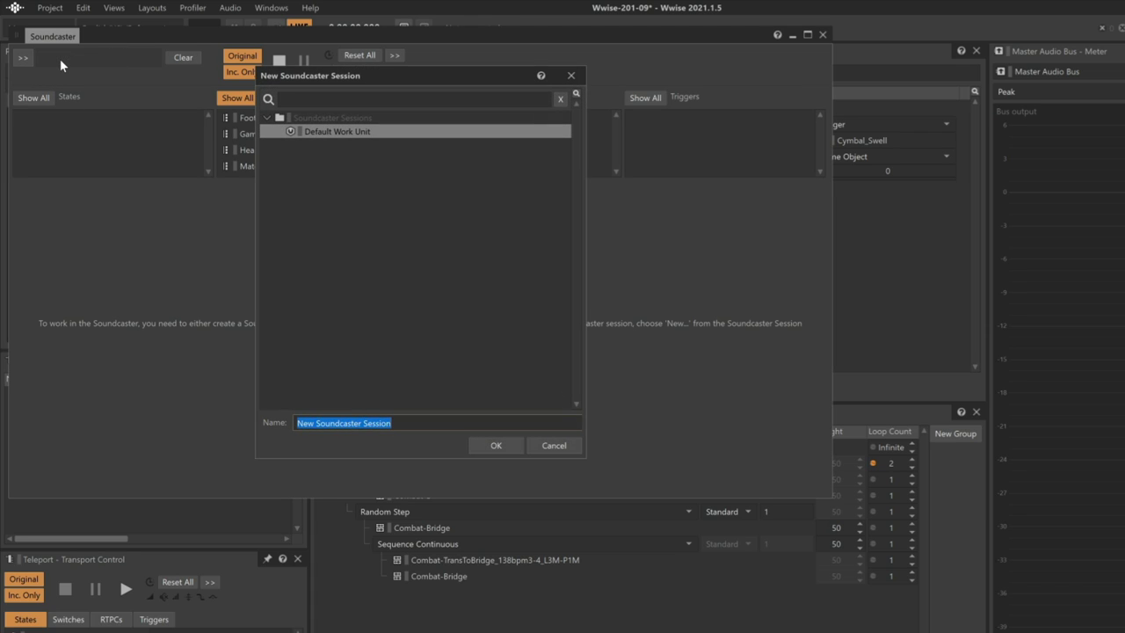
{"action": "type", "text": "Music Test"}
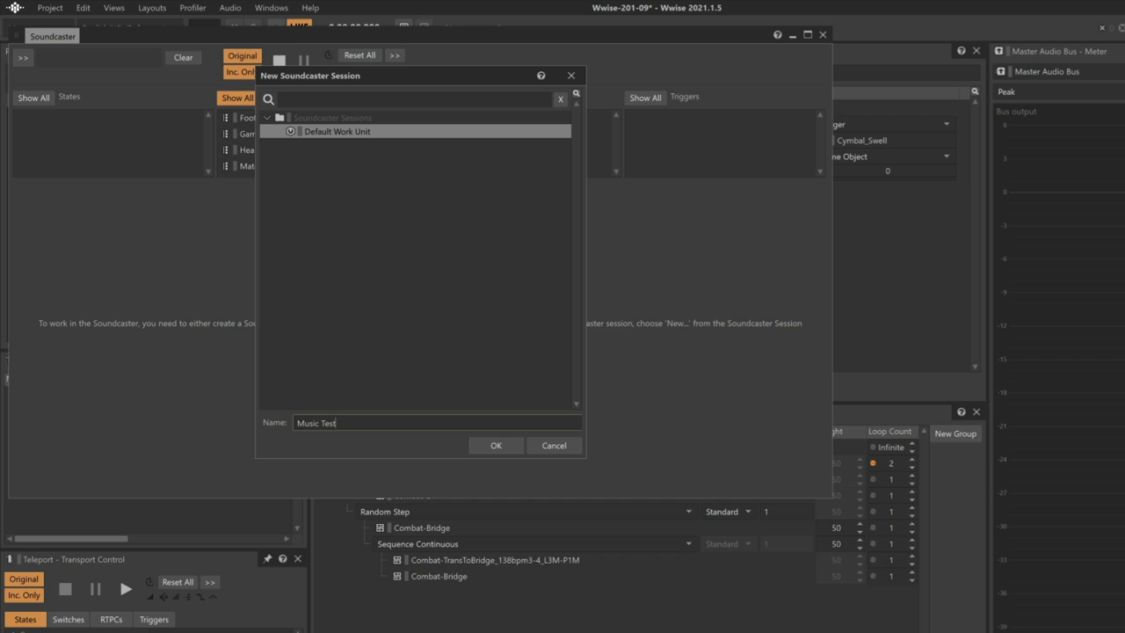
{"action": "key", "text": "Return"}
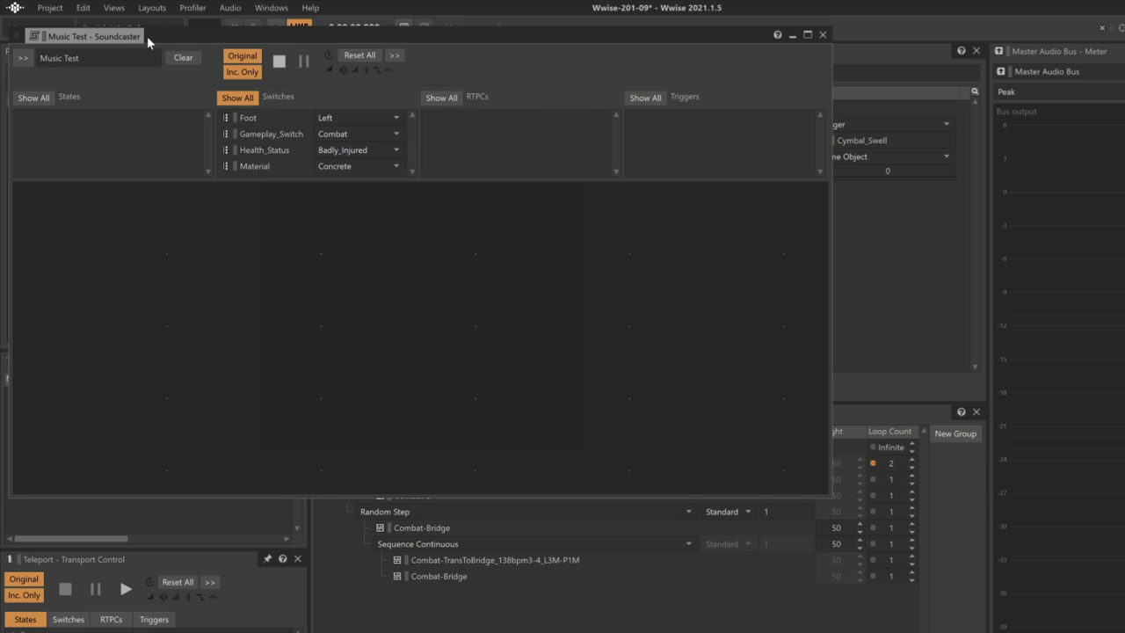
Step: Drag the Teleport event and the Combat music playlist into the Music Test session
{"action": "left_click_drag", "start_coordinate": [147, 36], "coordinate": [420, 50]}
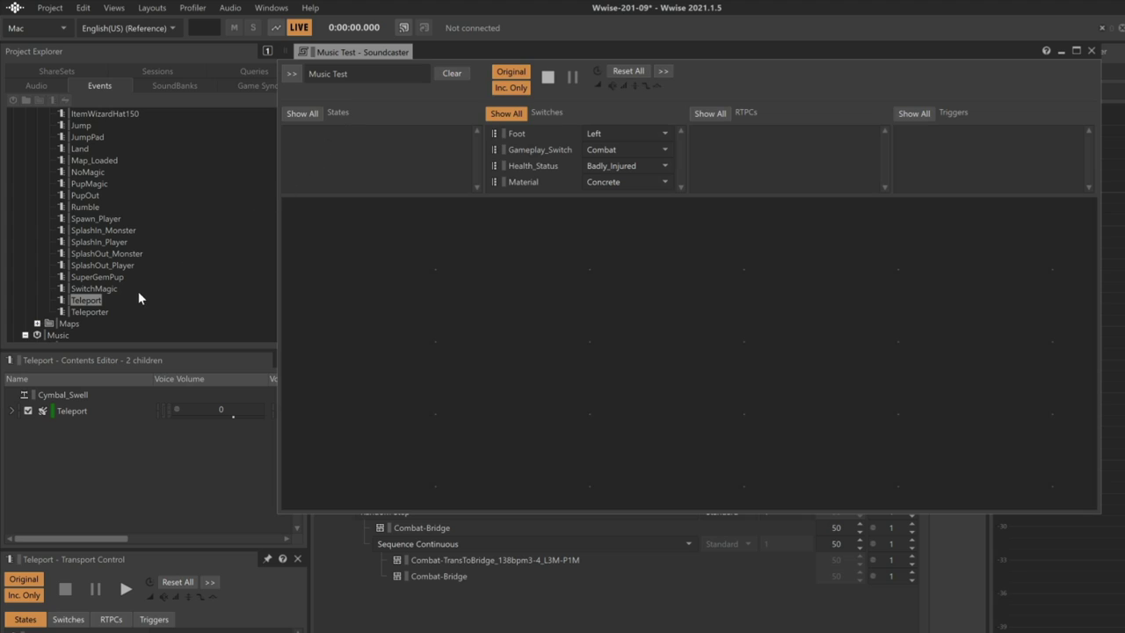
{"action": "left_click_drag", "start_coordinate": [86, 303], "coordinate": [343, 226]}
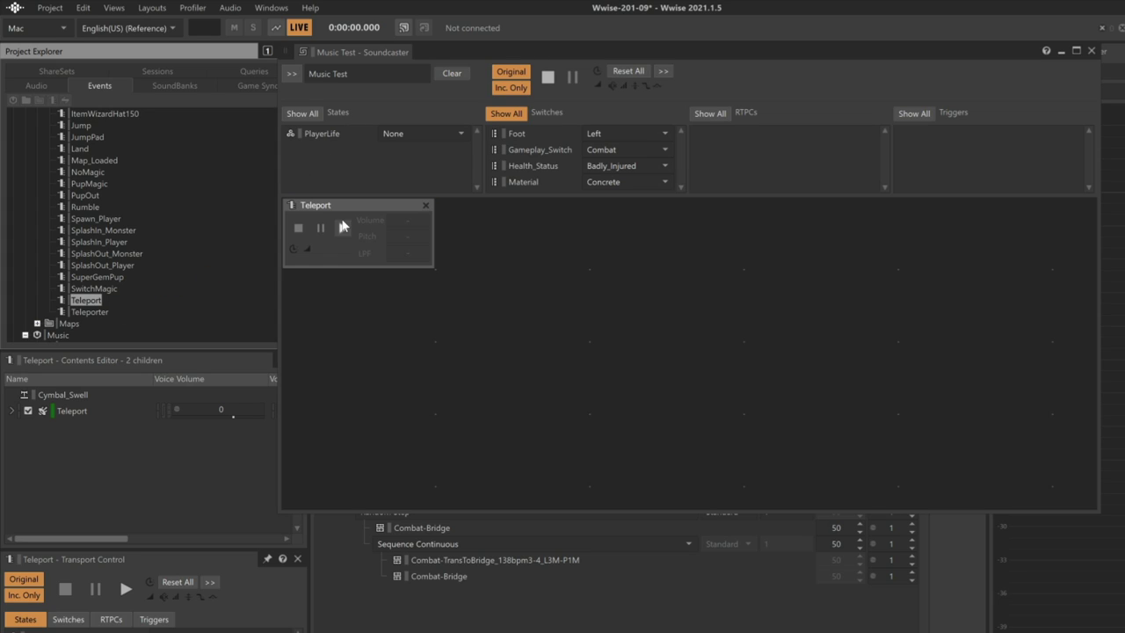
{"action": "left_click", "coordinate": [48, 83]}
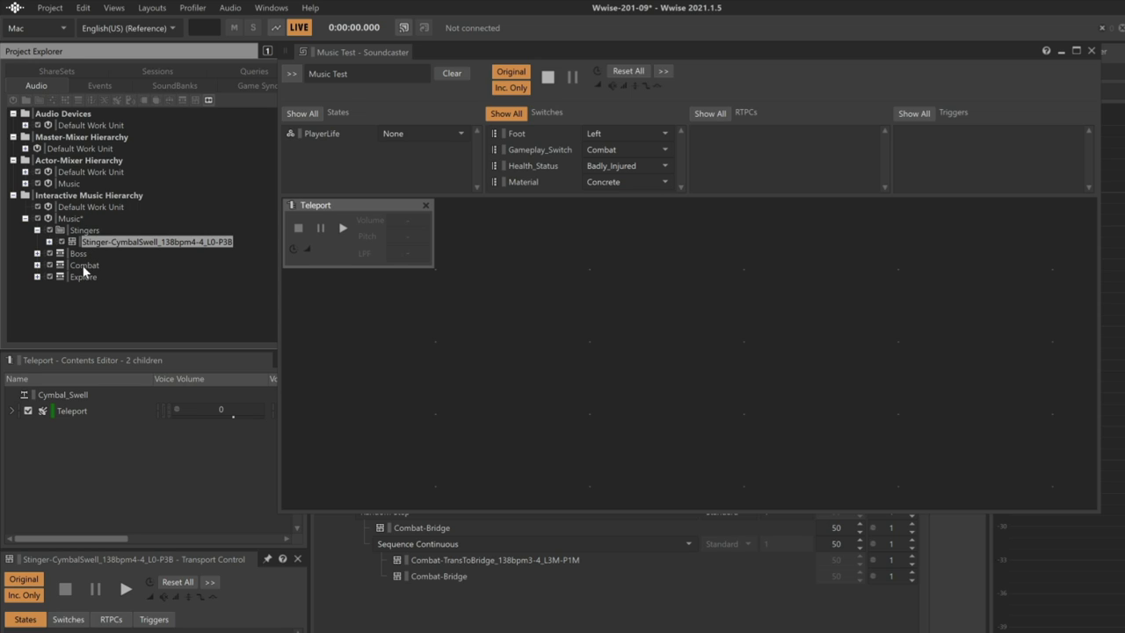
{"action": "left_click_drag", "start_coordinate": [85, 268], "coordinate": [465, 250]}
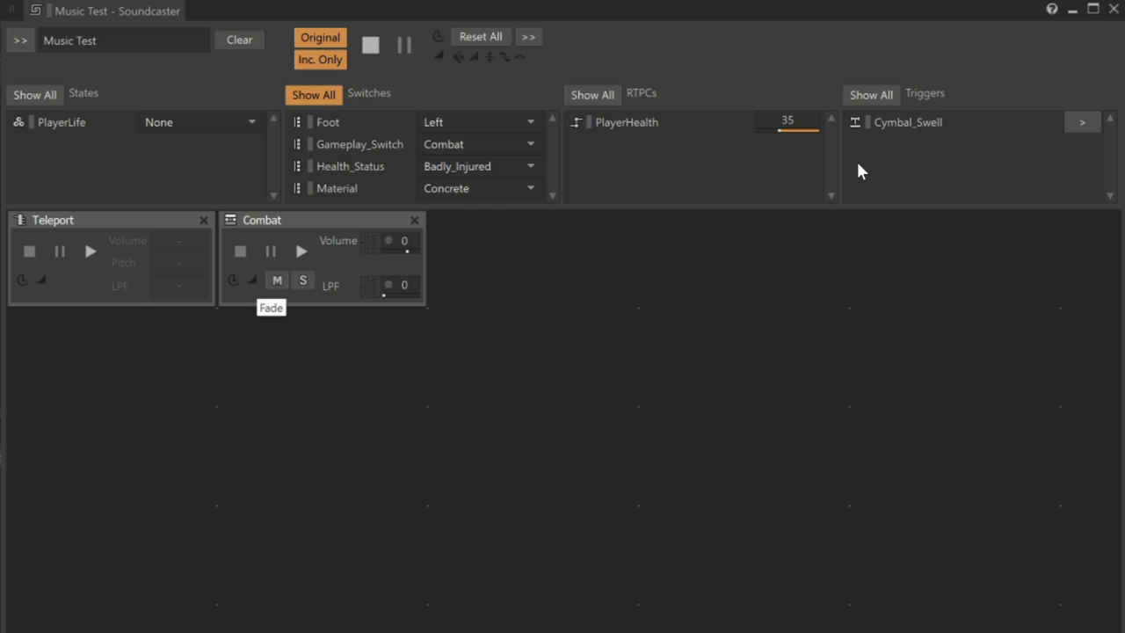
Step: Play Combat and fire the Cymbal_Swell trigger, then restart Combat and post Teleport over it
{"action": "left_click", "coordinate": [301, 251]}
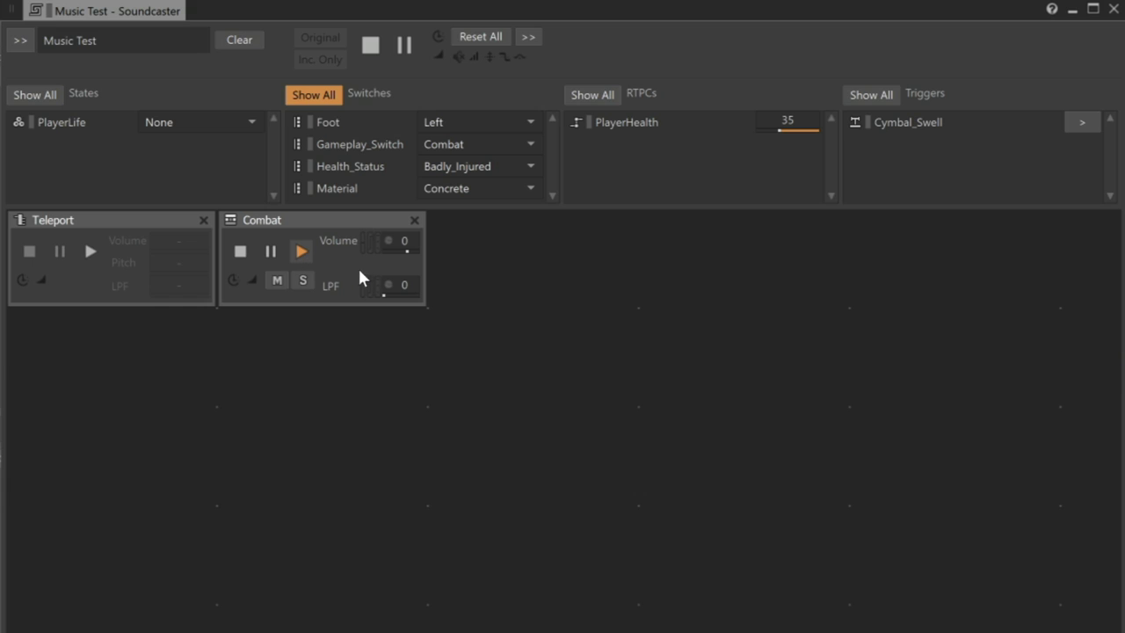
{"action": "left_click", "coordinate": [1081, 123]}
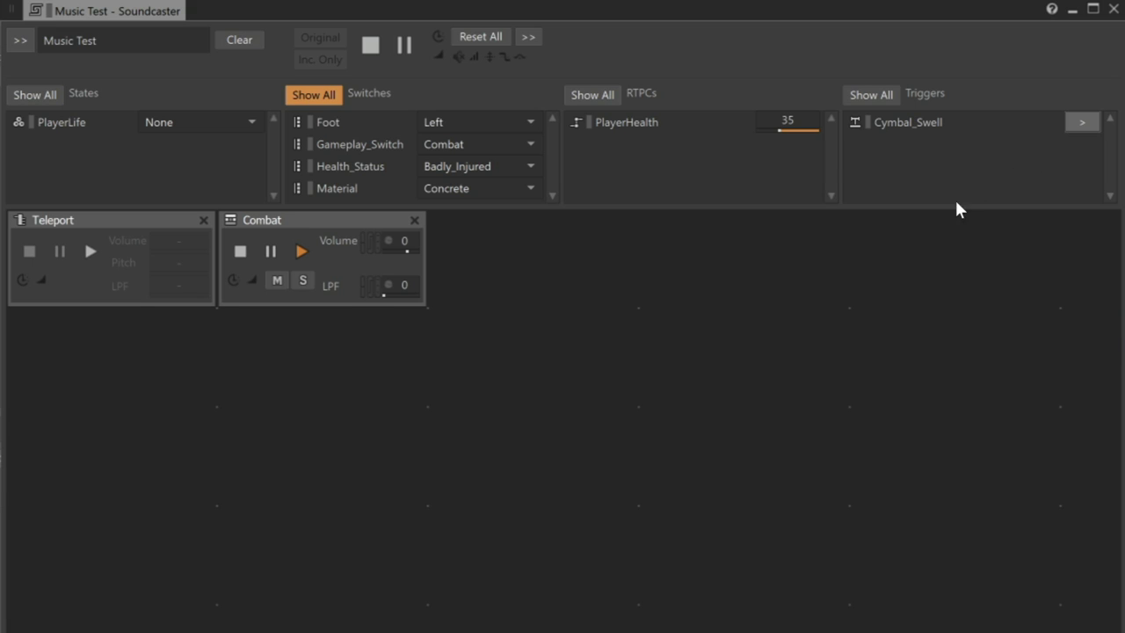
{"action": "left_click", "coordinate": [240, 252]}
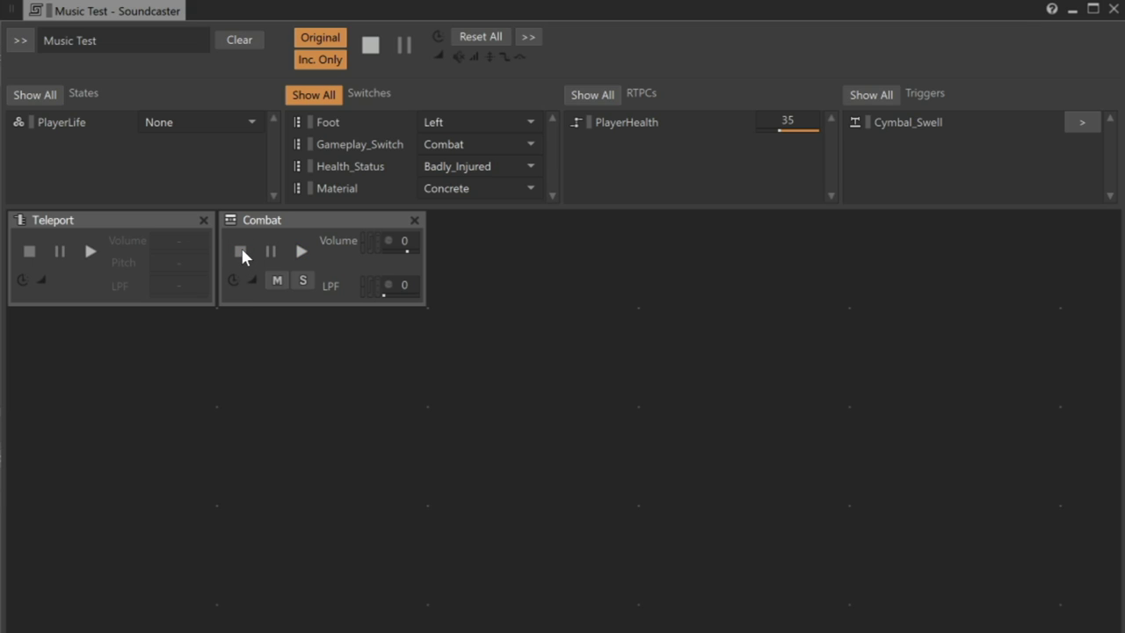
{"action": "left_click", "coordinate": [301, 252]}
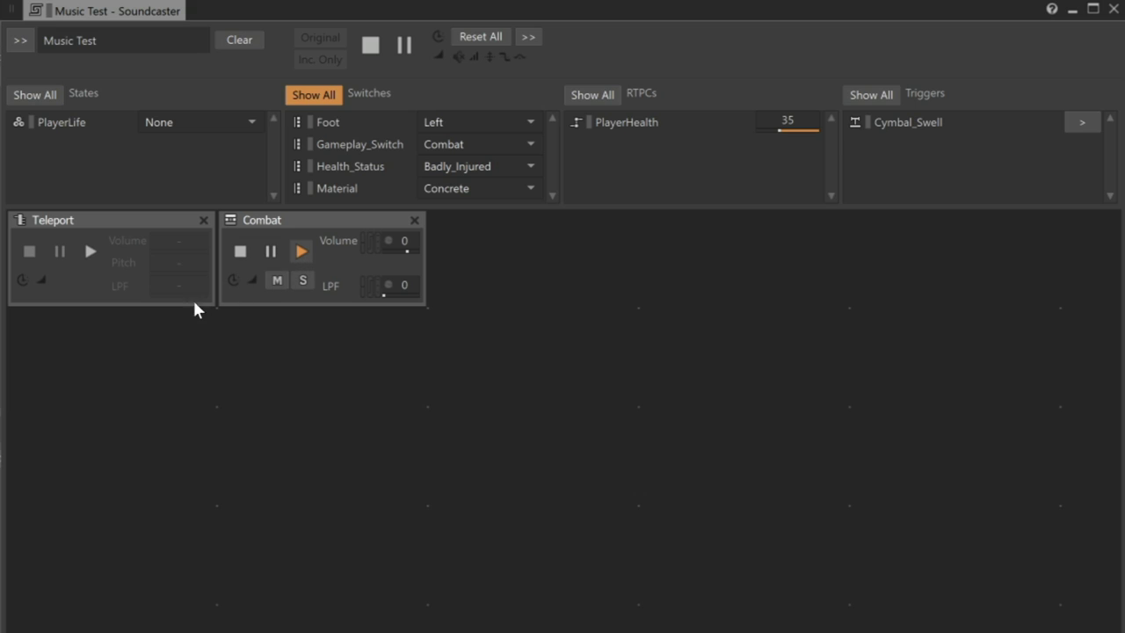
{"action": "left_click", "coordinate": [90, 251]}
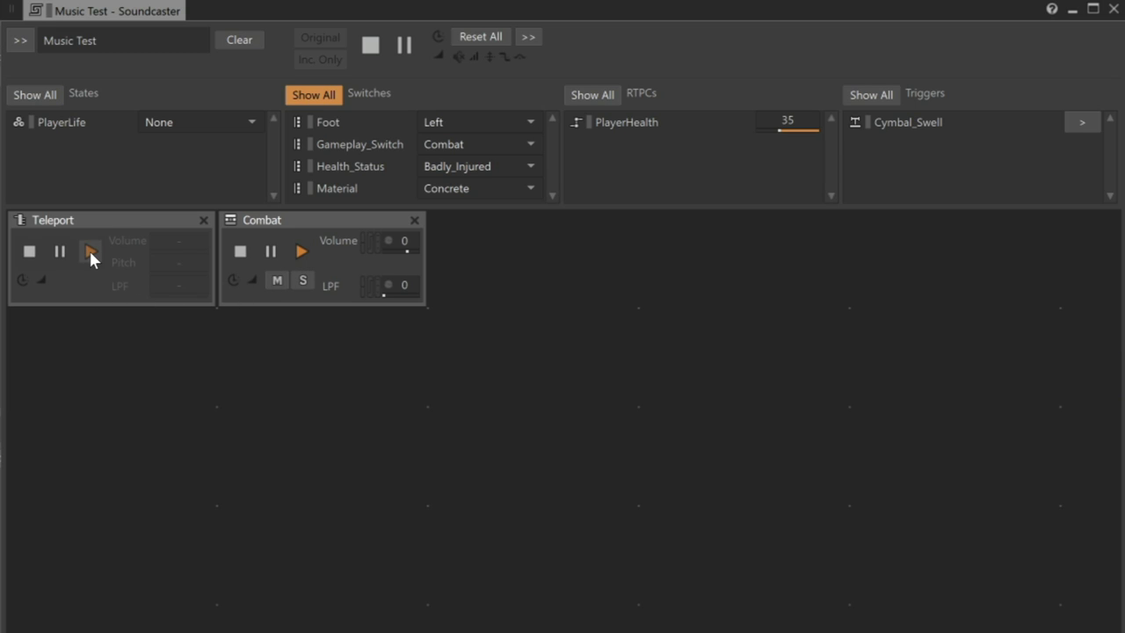